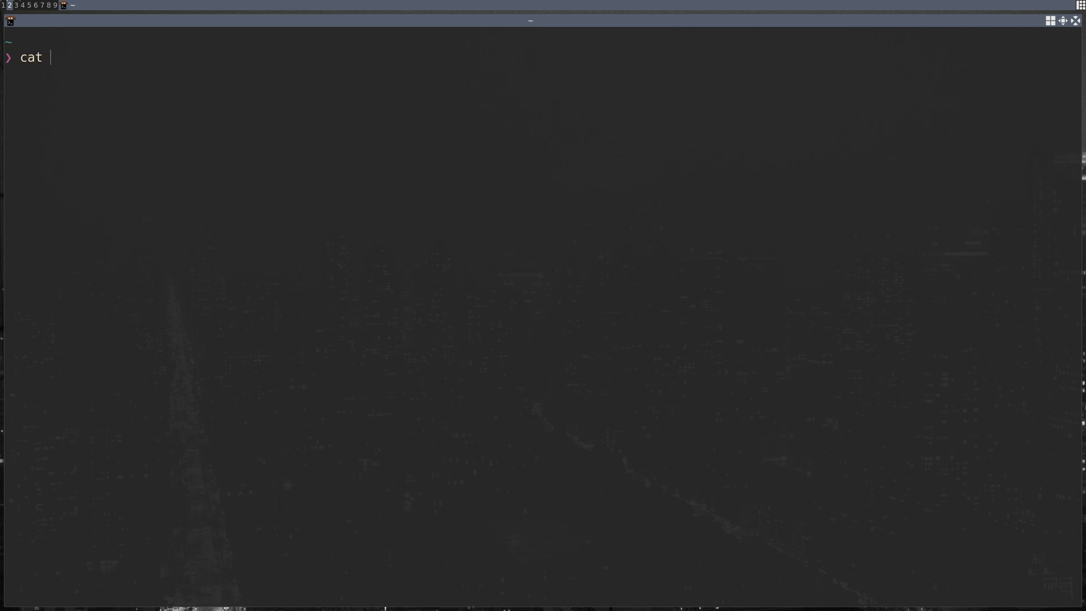
Step: Print the default Awesome config /etc/xdg/awesome/rc.lua in the terminal
{"action": "type", "text": "xdg/awesome/rc.lua"}
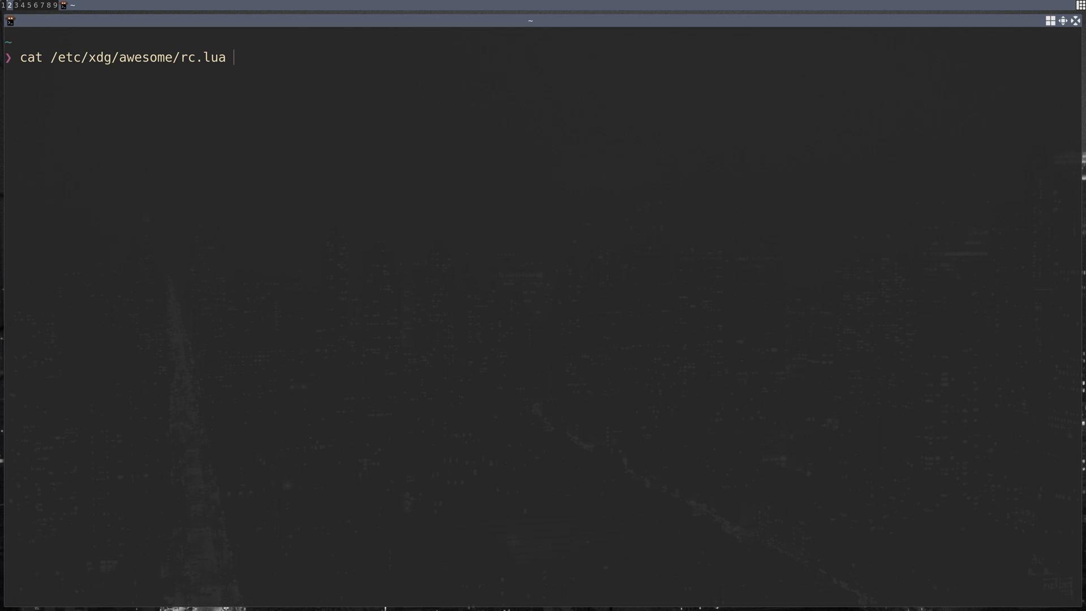
{"action": "key", "text": "Return"}
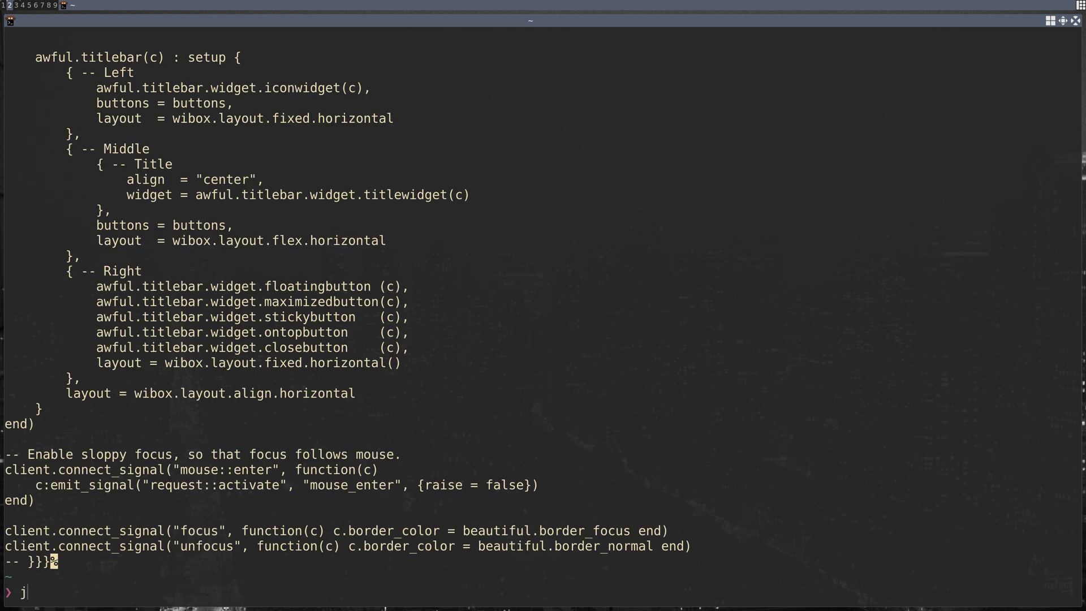
{"action": "type", "text": ".config"}
{"action": "key", "text": "BackSpace"}
{"action": "key", "text": "BackSpace"}
{"action": "key", "text": "BackSpace"}
{"action": "type", "text": "fig /awesome/"}
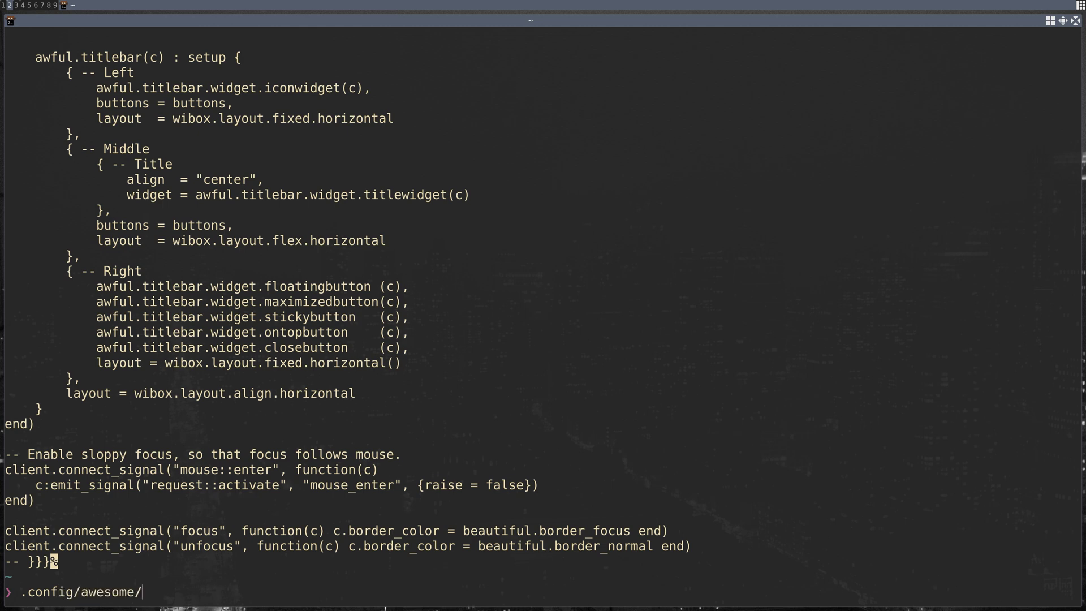
{"action": "type", "text": "rc.lua"}
{"action": "key", "text": "BackSpace"}
{"action": "key", "text": "BackSpace"}
{"action": "key", "text": "BackSpace"}
{"action": "key", "text": "BackSpace"}
{"action": "key", "text": "BackSpace"}
{"action": "key", "text": "BackSpace"}
{"action": "key", "text": "BackSpace"}
{"action": "key", "text": "BackSpace"}
{"action": "key", "text": "BackSpace"}
{"action": "key", "text": "BackSpace"}
{"action": "key", "text": "BackSpace"}
{"action": "key", "text": "BackSpace"}
{"action": "key", "text": "BackSpace"}
{"action": "key", "text": "BackSpace"}
{"action": "key", "text": "BackSpace"}
{"action": "key", "text": "BackSpace"}
{"action": "key", "text": "BackSpace"}
{"action": "key", "text": "BackSpace"}
{"action": "key", "text": "BackSpace"}
{"action": "key", "text": "BackSpace"}
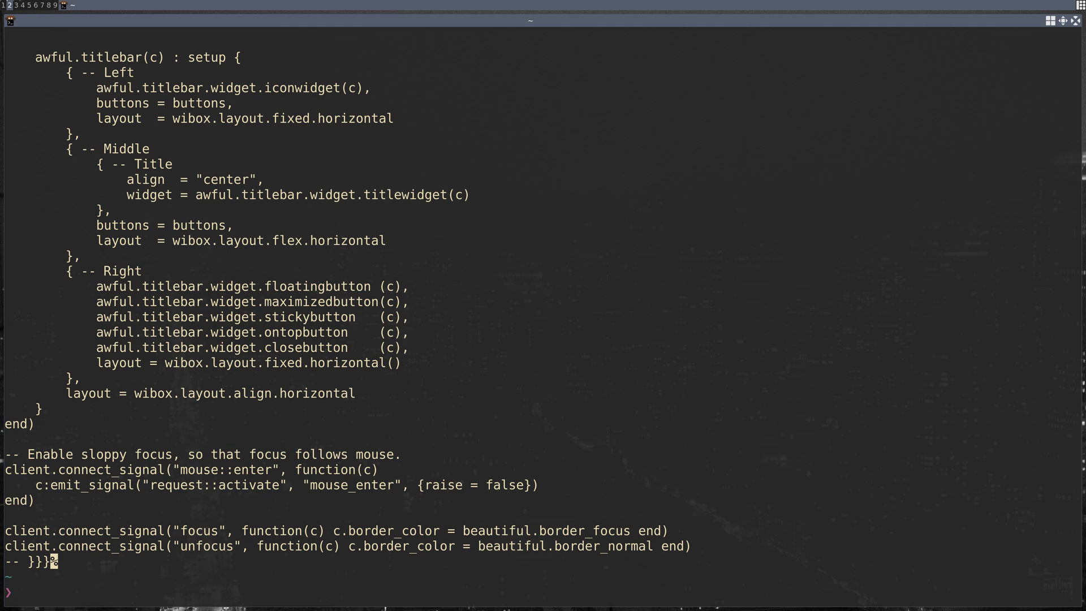
Step: List /usr/share/awesome/themes and begin the nvim command for the personal rc.lua
{"action": "type", "text": "ls /usr/share/awesome/themes"}
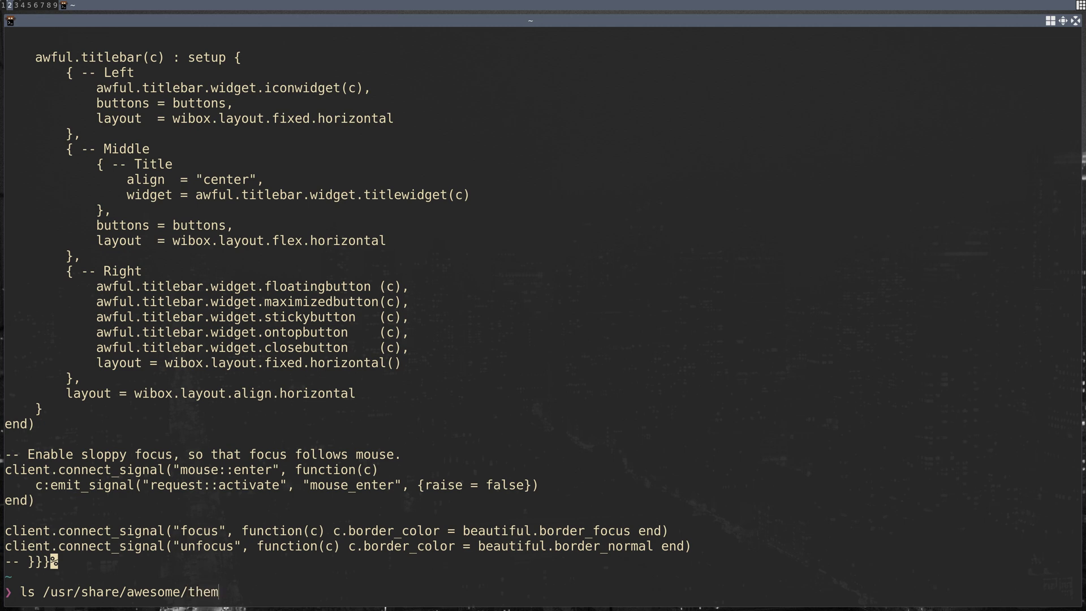
{"action": "key", "text": "Return"}
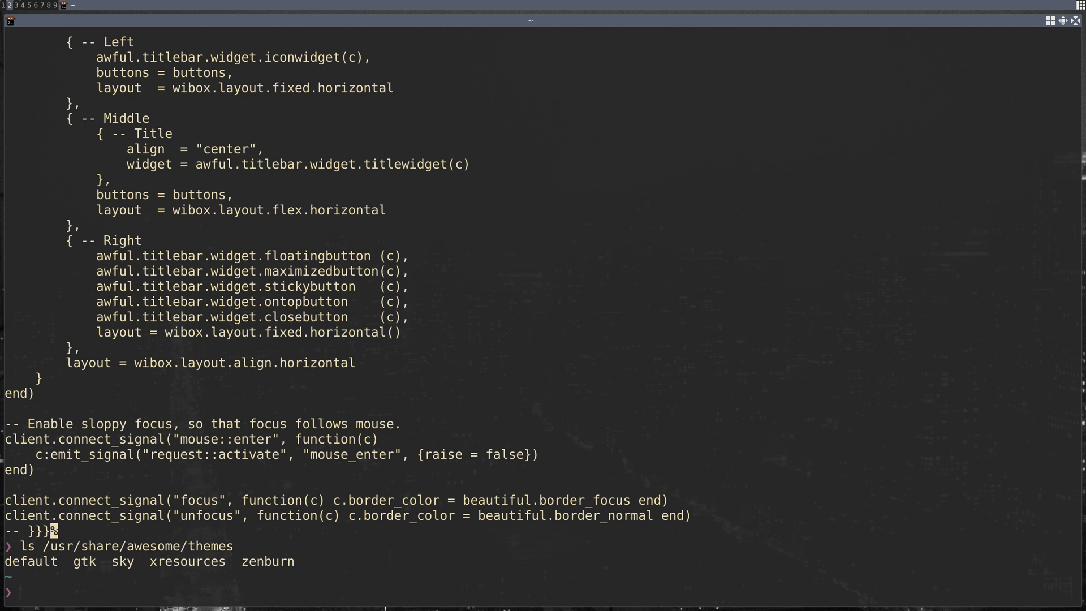
{"action": "type", "text": "nvim .config/awe"}
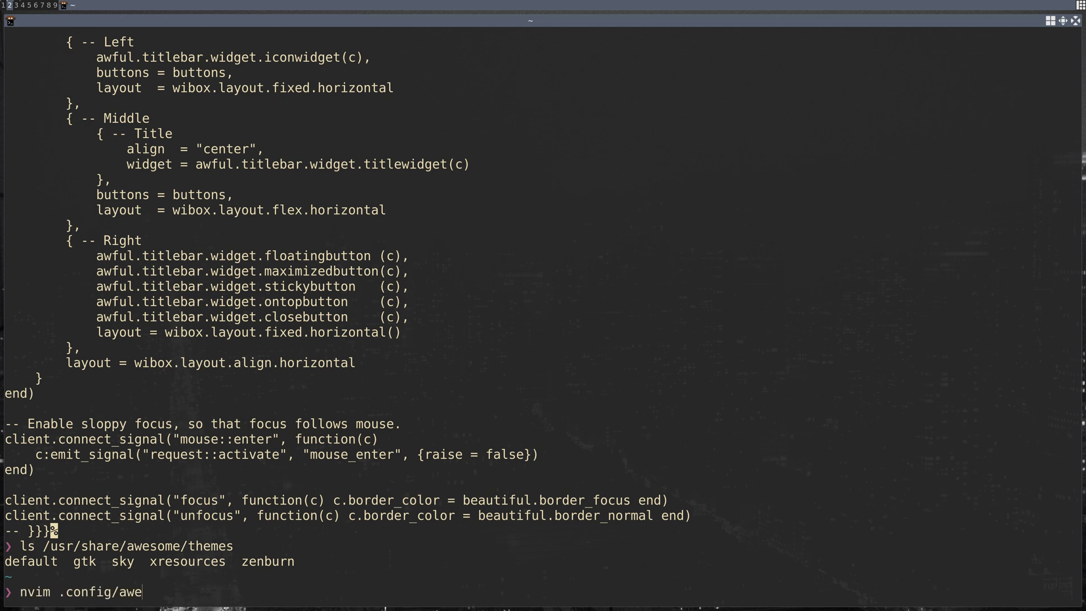
Step: Open ~/.config/awesome/rc.lua in Neovim, dismiss the luassert prompt, and find the kitty line
{"action": "key", "text": "Tab"}
{"action": "type", "text": "rc.lua"}
{"action": "key", "text": "Return"}
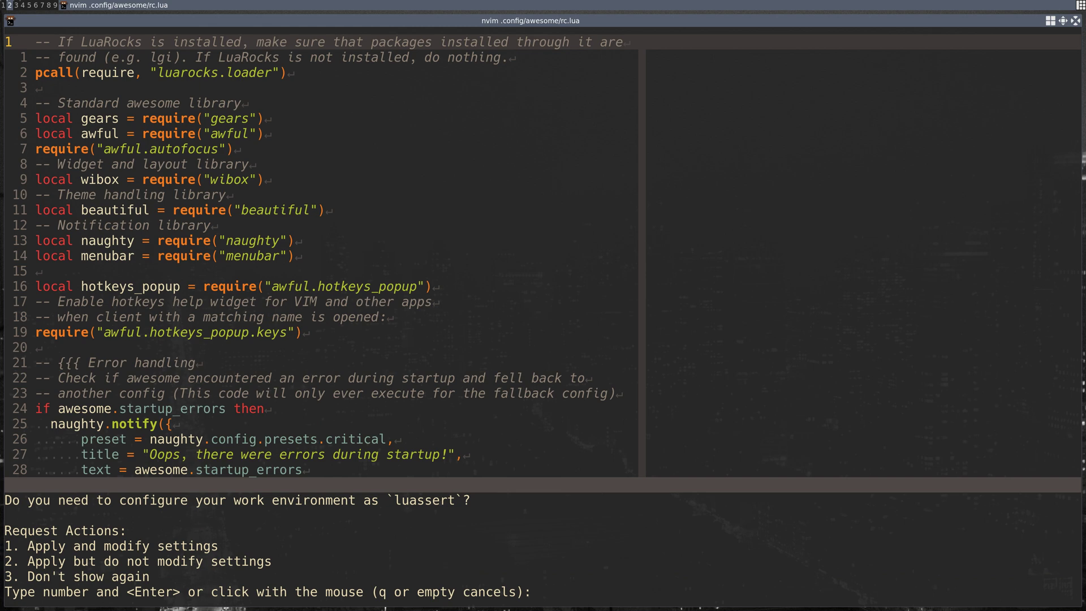
{"action": "key", "text": "Return"}
{"action": "type", "text": "/kitty"}
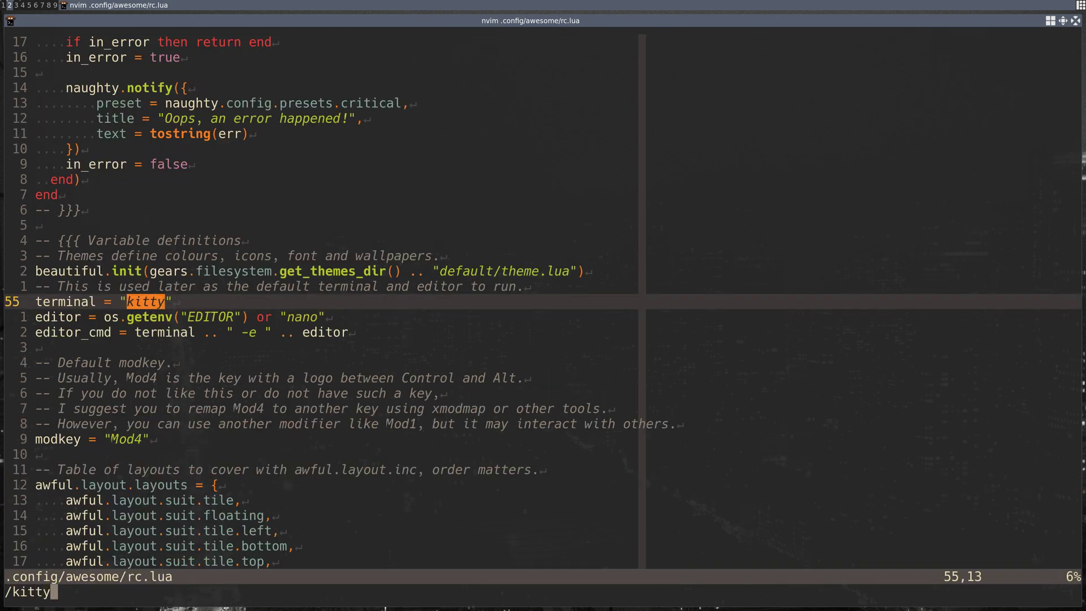
{"action": "key", "text": "Return"}
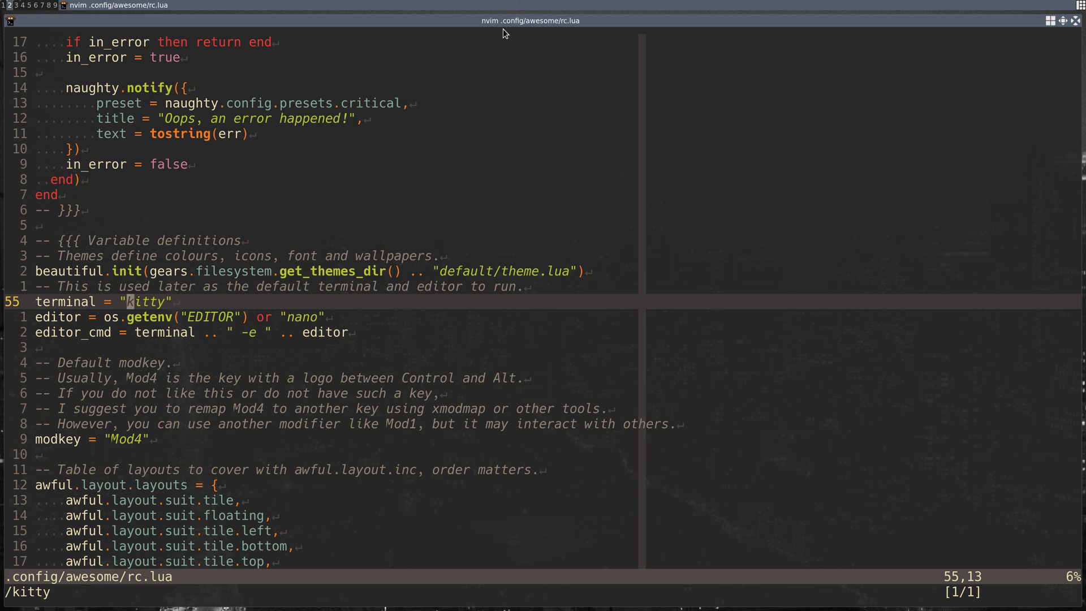
Step: Search for 'height' to find the wibar height = 36 setting
{"action": "key", "text": "slash"}
{"action": "type", "text": "hie"}
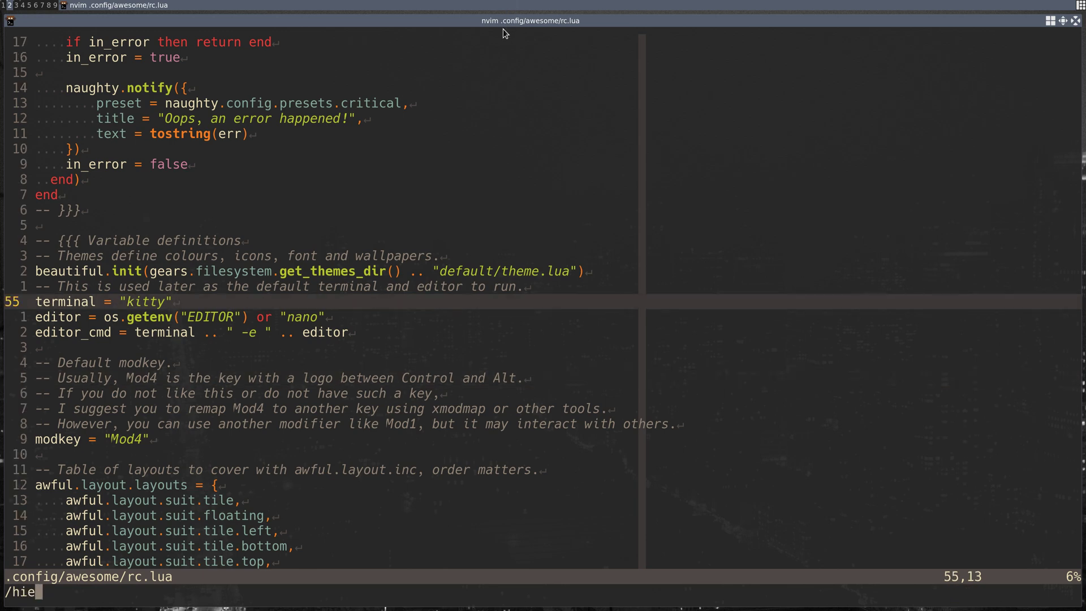
{"action": "key", "text": "BackSpace"}
{"action": "key", "text": "BackSpace"}
{"action": "type", "text": "eig"}
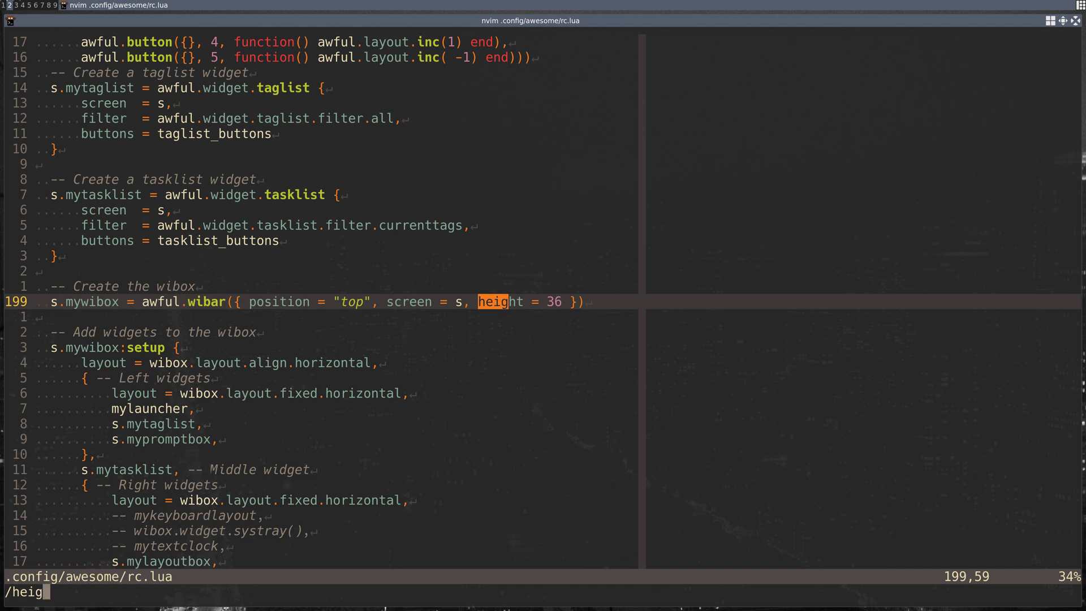
{"action": "type", "text": "ht"}
{"action": "key", "text": "Return"}
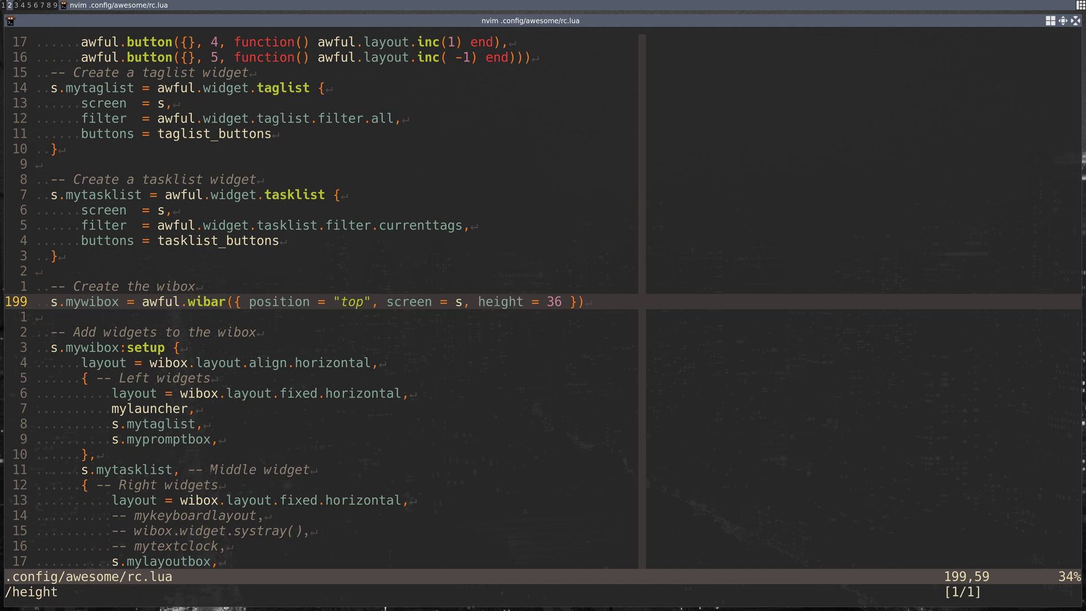
{"action": "key", "text": "l"}
{"action": "key", "text": "l"}
{"action": "key", "text": "l"}
{"action": "key", "text": "l"}
{"action": "key", "text": "l"}
{"action": "key", "text": "l"}
{"action": "key", "text": "l"}
{"action": "key", "text": "l"}
{"action": "key", "text": "l"}
{"action": "key", "text": "l"}
{"action": "key", "text": "l"}
{"action": "key", "text": "h"}
{"action": "key", "text": "h"}
{"action": "key", "text": "h"}
{"action": "key", "text": "h"}
{"action": "key", "text": "h"}
{"action": "key", "text": "h"}
{"action": "key", "text": "h"}
{"action": "key", "text": "h"}
{"action": "key", "text": "h"}
{"action": "key", "text": "h"}
{"action": "key", "text": "h"}
Step: Search 'size' and step through matches to the titlebar size of 44 on line 527
{"action": "key", "text": "slash"}
{"action": "type", "text": "size"}
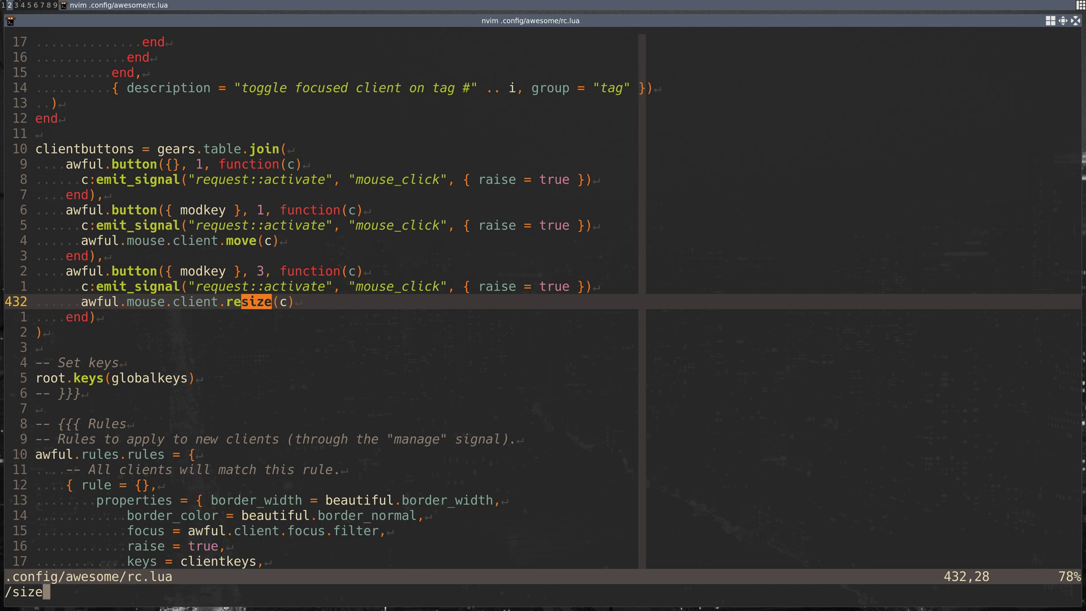
{"action": "key", "text": "Return"}
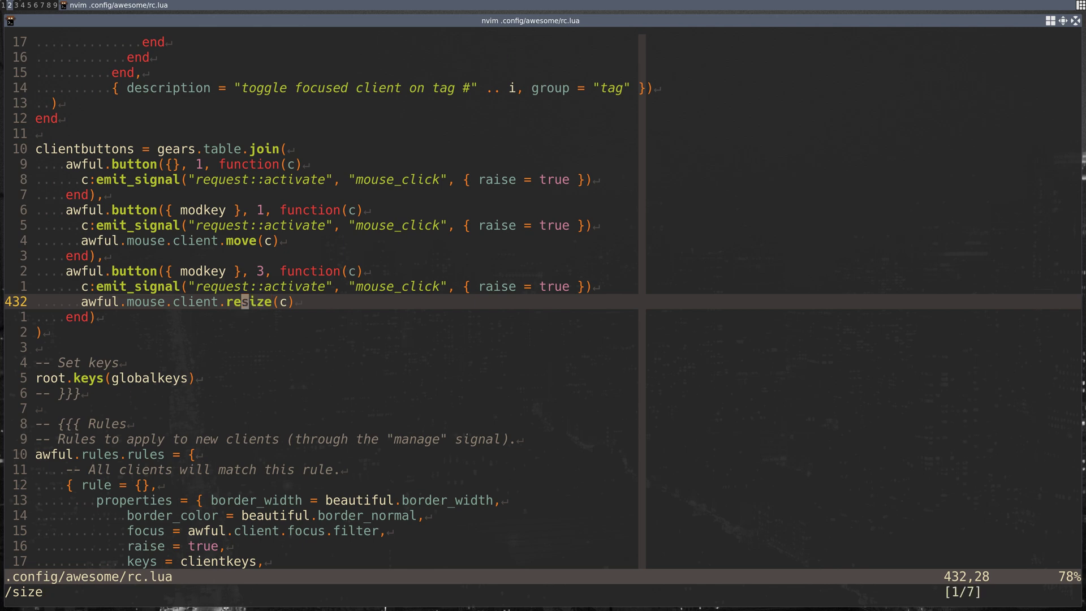
{"action": "key", "text": "n"}
{"action": "key", "text": "n"}
{"action": "key", "text": "n"}
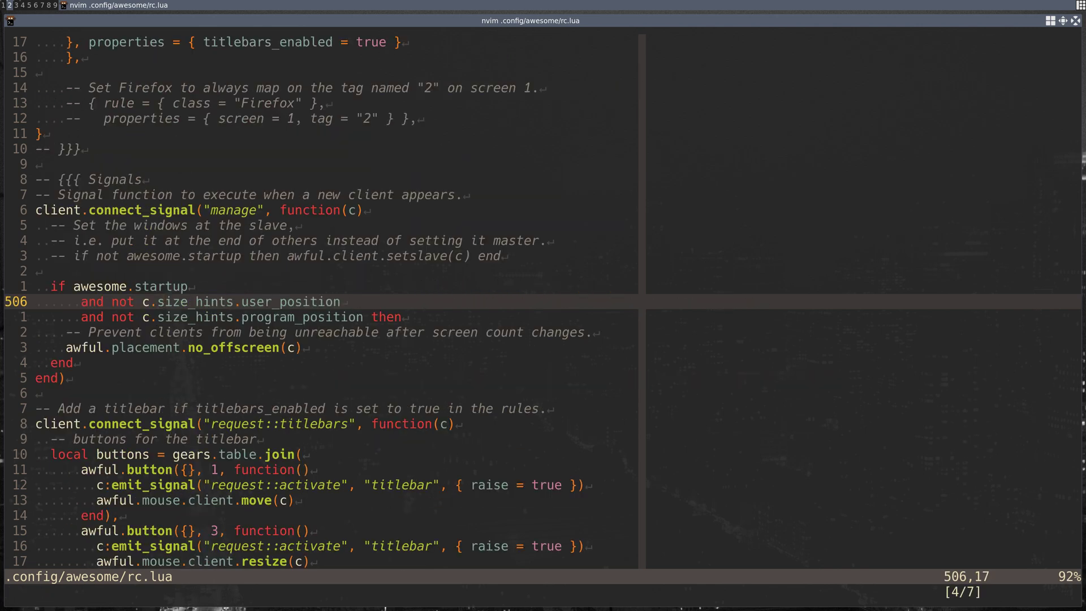
{"action": "key", "text": "n"}
{"action": "key", "text": "n"}
{"action": "key", "text": "n"}
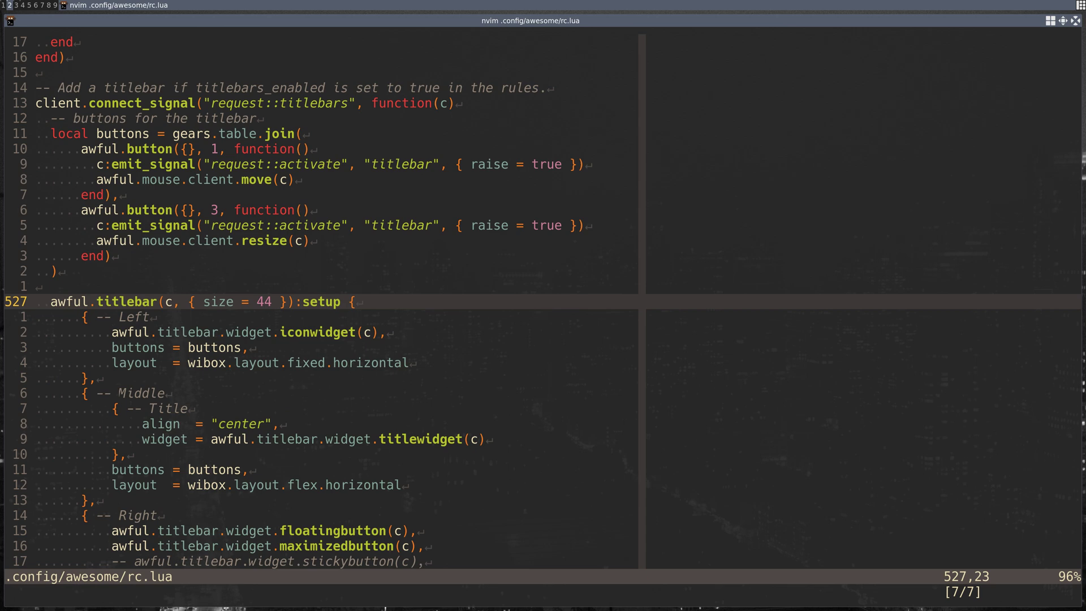
{"action": "key", "text": "l"}
{"action": "key", "text": "e"}
{"action": "key", "text": "e"}
{"action": "key", "text": "e"}
Step: At the end of rc.lua, review the Hack Font 18 font, gap and wallpaper lines
{"action": "key", "text": "shift+g"}
{"action": "key", "text": "k"}
{"action": "key", "text": "k"}
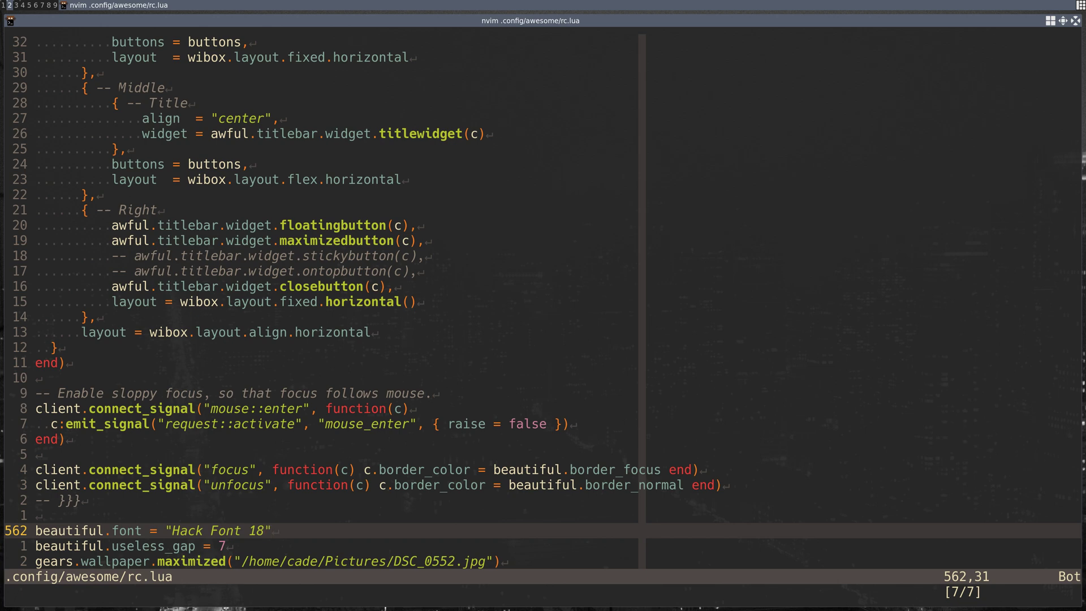
{"action": "key", "text": "h"}
{"action": "key", "text": "h"}
{"action": "key", "text": "h"}
{"action": "key", "text": "h"}
{"action": "key", "text": "h"}
{"action": "key", "text": "h"}
{"action": "key", "text": "h"}
{"action": "key", "text": "h"}
{"action": "key", "text": "h"}
{"action": "key", "text": "h"}
{"action": "key", "text": "h"}
{"action": "key", "text": "h"}
{"action": "key", "text": "h"}
{"action": "key", "text": "h"}
{"action": "key", "text": "h"}
{"action": "key", "text": "h"}
{"action": "key", "text": "h"}
{"action": "key", "text": "h"}
{"action": "key", "text": "h"}
{"action": "key", "text": "h"}
{"action": "key", "text": "h"}
{"action": "key", "text": "h"}
{"action": "key", "text": "h"}
{"action": "key", "text": "l"}
{"action": "key", "text": "l"}
{"action": "key", "text": "j"}
{"action": "key", "text": "k"}
{"action": "key", "text": "l"}
{"action": "key", "text": "w"}
{"action": "key", "text": "w"}
{"action": "key", "text": "w"}
{"action": "key", "text": "w"}
{"action": "key", "text": "l"}
{"action": "key", "text": "h"}
{"action": "key", "text": "b"}
{"action": "key", "text": "b"}
{"action": "key", "text": "h"}
{"action": "key", "text": "h"}
{"action": "key", "text": "h"}
{"action": "key", "text": "h"}
{"action": "key", "text": "j"}
{"action": "key", "text": "j"}
{"action": "key", "text": "h"}
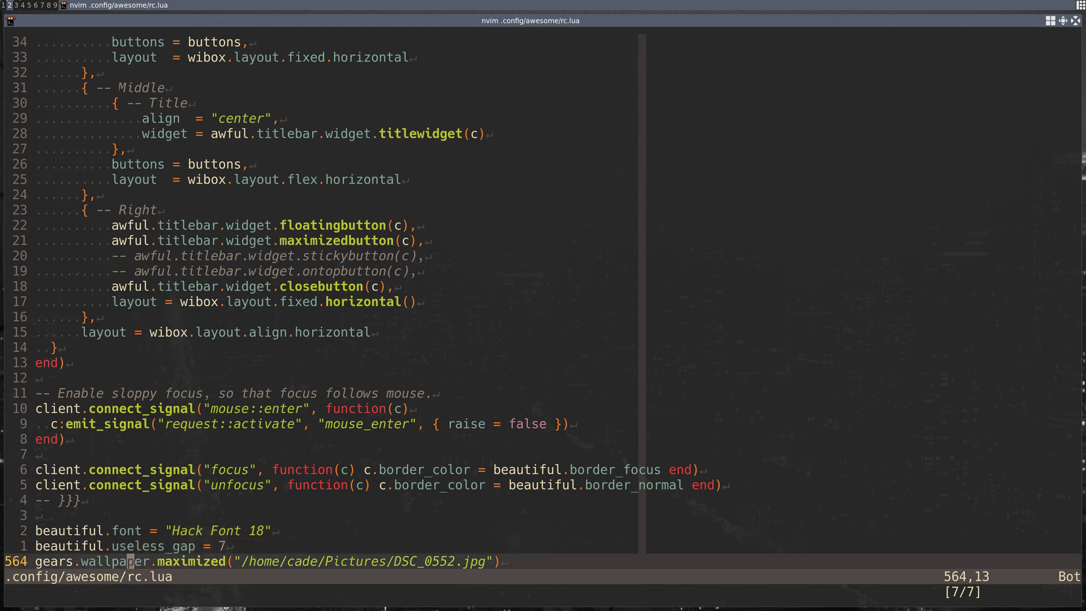
Step: Quit Neovim with :q, returning to the shell prompt
{"action": "key", "text": "b"}
{"action": "key", "text": "b"}
{"action": "key", "text": "b"}
{"action": "type", "text": ":q"}
{"action": "key", "text": "Return"}
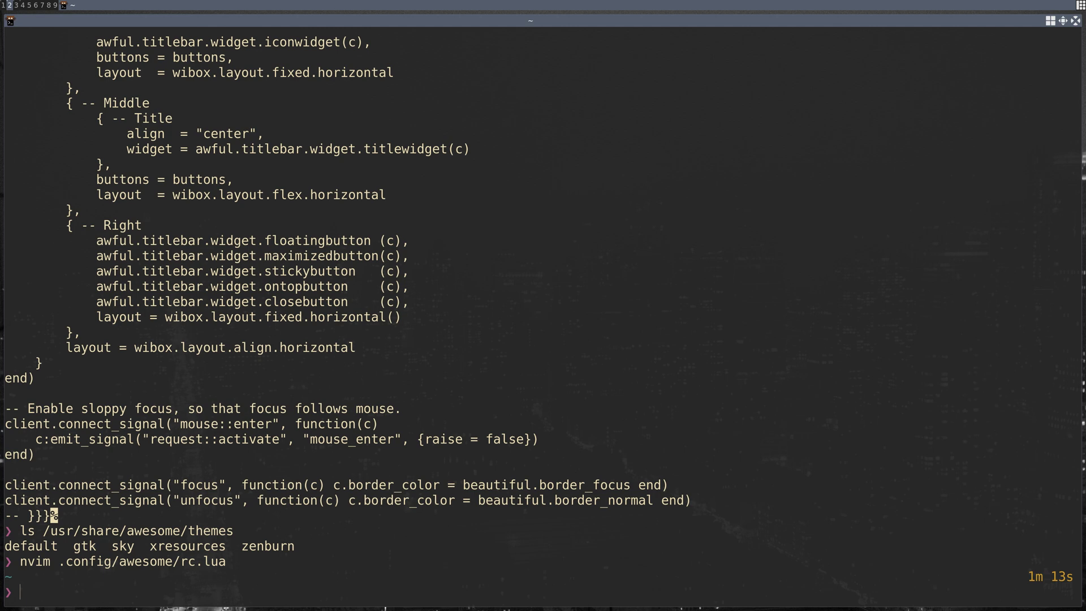
Step: Print /usr/share/examples/picom/picom.sample.conf and begin the nvim command for picom.conf
{"action": "type", "text": "cat /usr/share/e"}
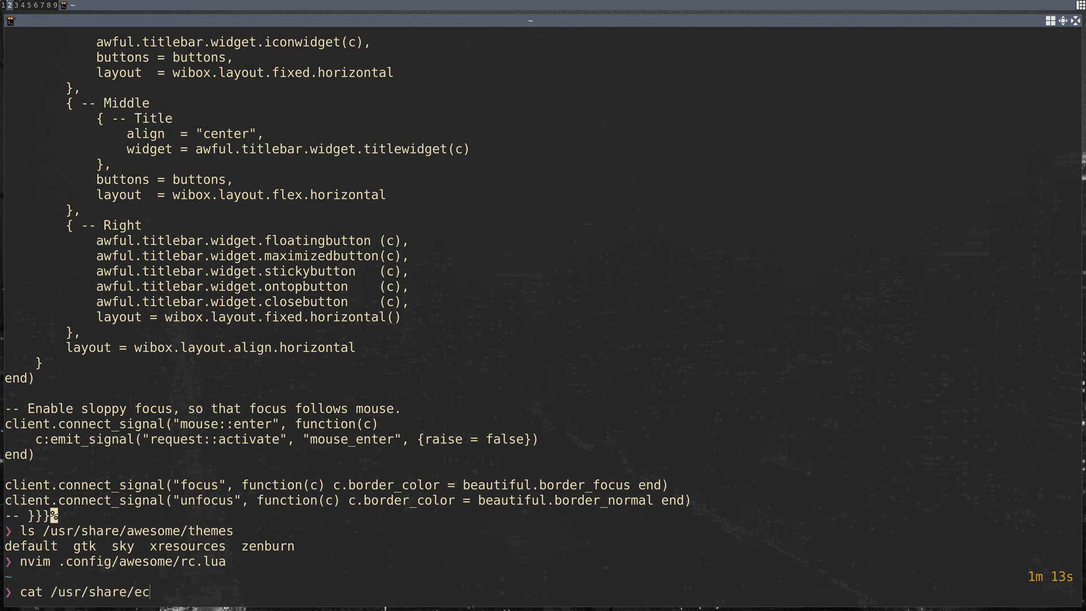
{"action": "type", "text": "xamples/picom/"}
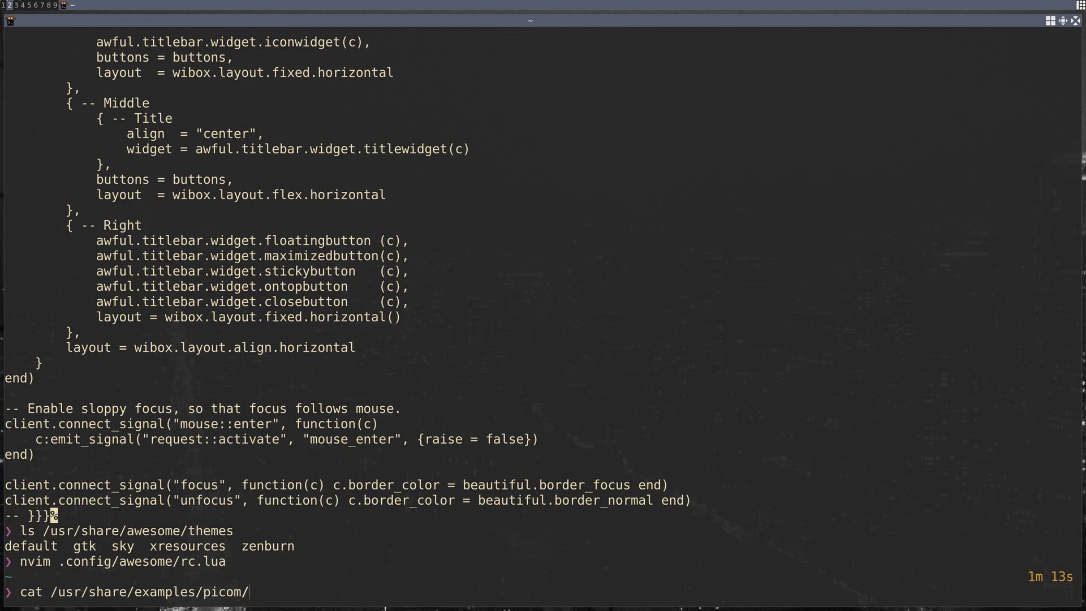
{"action": "type", "text": "pic"}
{"action": "key", "text": "Tab"}
{"action": "key", "text": "Return"}
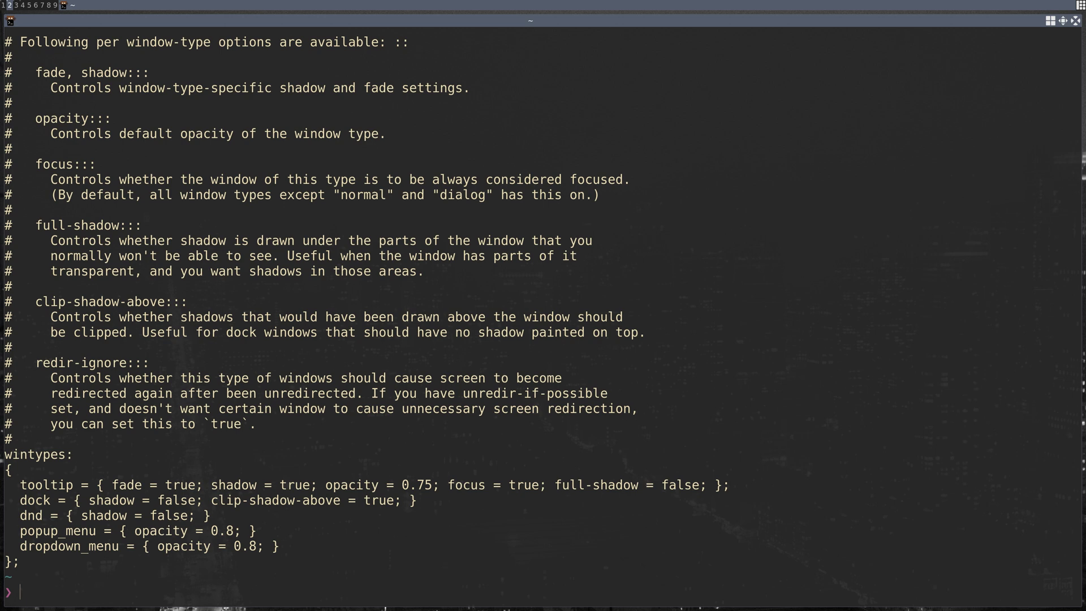
{"action": "type", "text": "nvim .config/picom/picom.conf"}
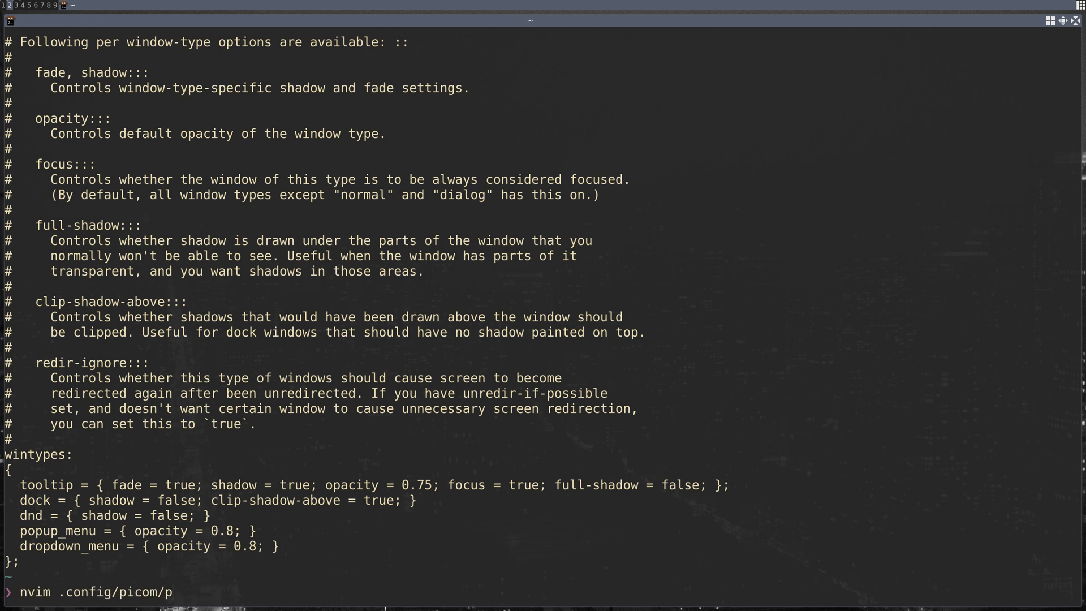
Step: Open .config/picom/picom.conf and find the inactive-opacity 0.8 setting
{"action": "key", "text": "Return"}
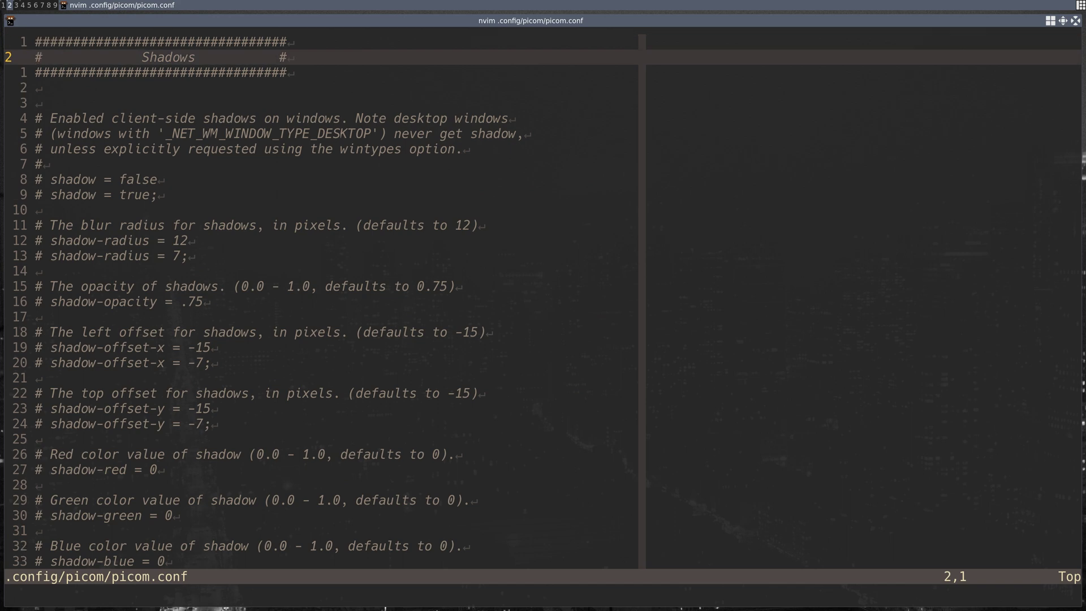
{"action": "key", "text": "j"}
{"action": "key", "text": "j"}
{"action": "key", "text": "j"}
{"action": "key", "text": "j"}
{"action": "key", "text": "j"}
{"action": "key", "text": "j"}
{"action": "key", "text": "j"}
{"action": "key", "text": "j"}
{"action": "key", "text": "j"}
{"action": "key", "text": "j"}
{"action": "key", "text": "j"}
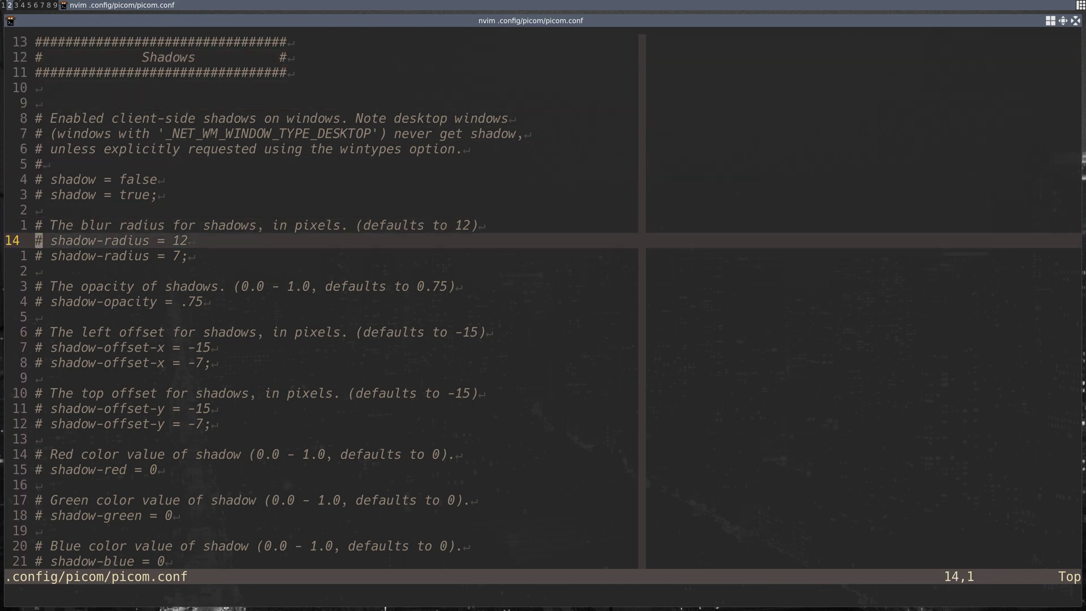
{"action": "key", "text": "j"}
{"action": "key", "text": "slash"}
{"action": "type", "text": "ina"}
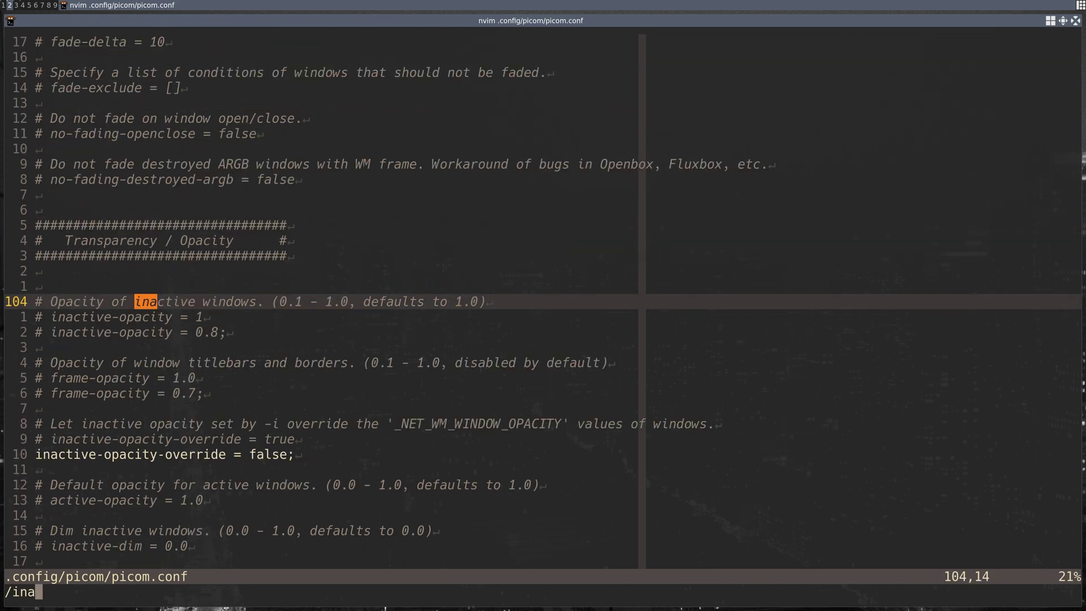
{"action": "key", "text": "Return"}
{"action": "key", "text": "j"}
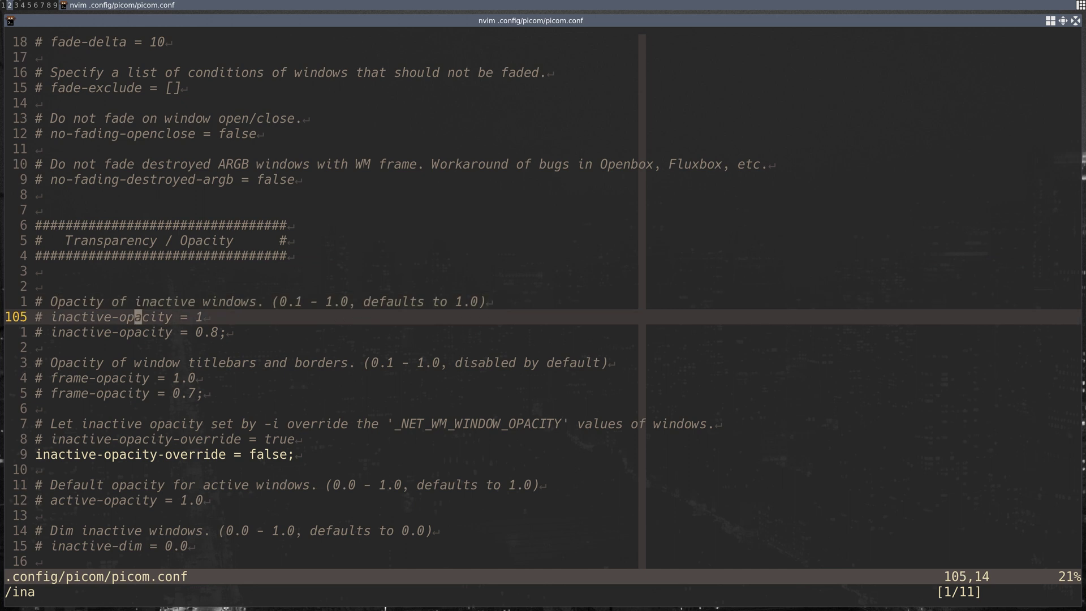
{"action": "key", "text": "j"}
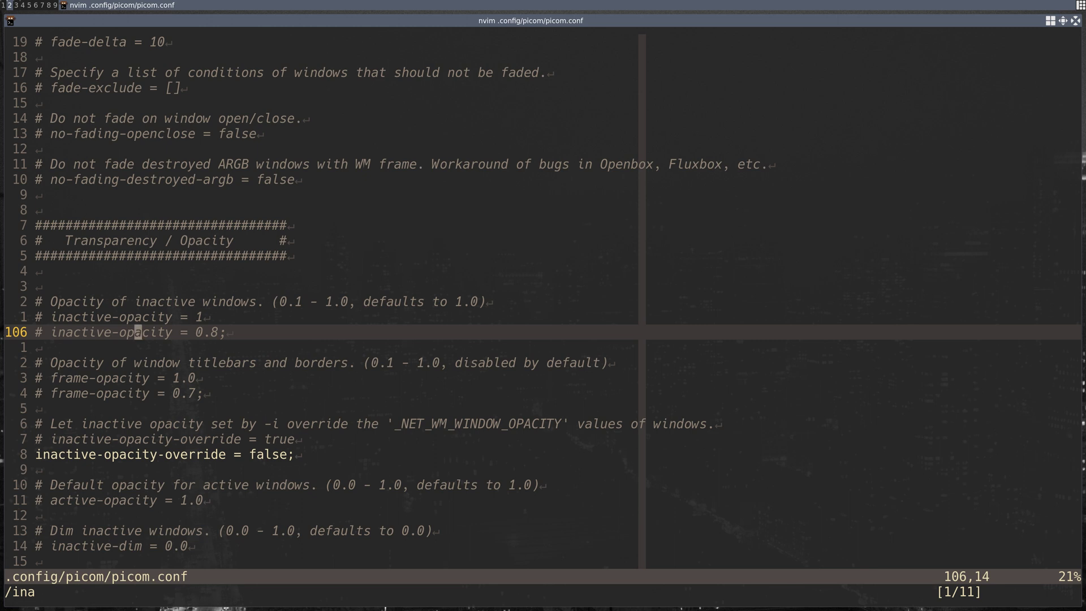
Step: In the rounded corners section, set corner-radius to 0; and save
{"action": "key", "text": "slash"}
{"action": "type", "text": "ro"}
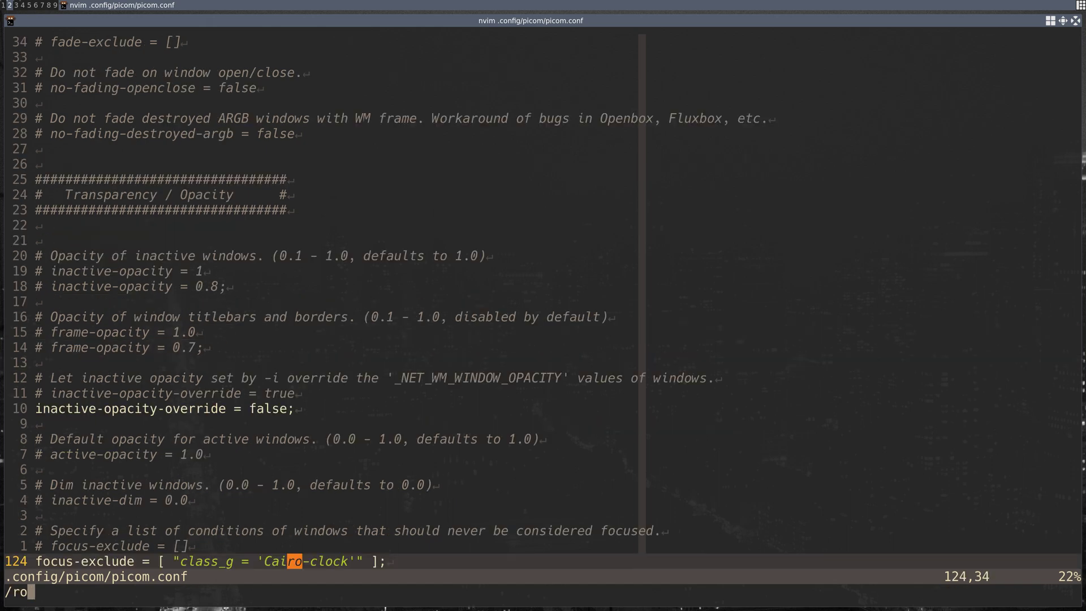
{"action": "type", "text": "unded"}
{"action": "key", "text": "BackSpace"}
{"action": "key", "text": "BackSpace"}
{"action": "type", "text": "ded"}
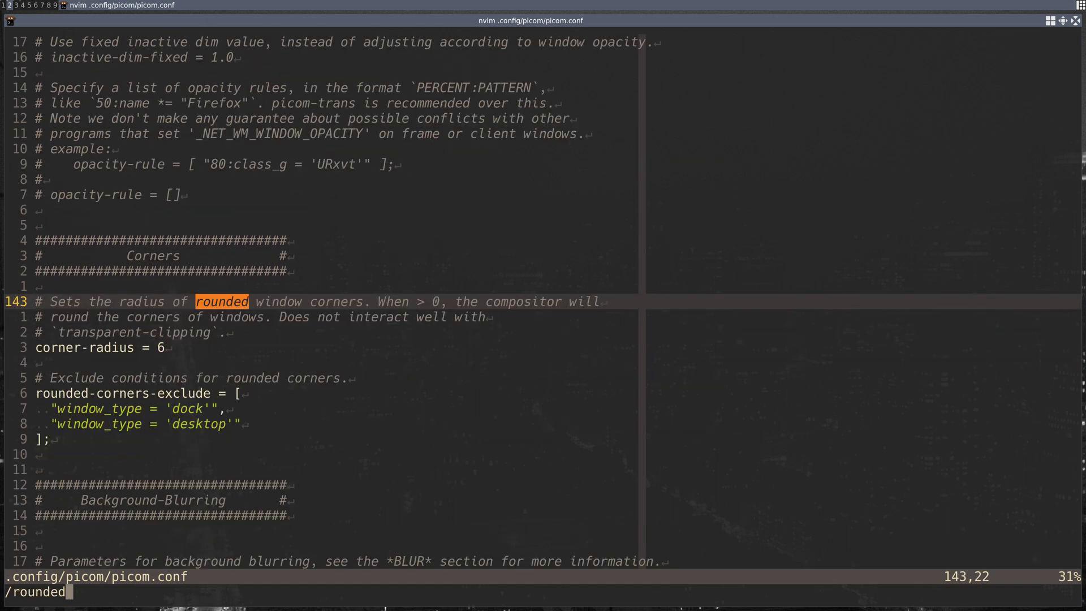
{"action": "key", "text": "Return"}
{"action": "key", "text": "j"}
{"action": "key", "text": "j"}
{"action": "key", "text": "j"}
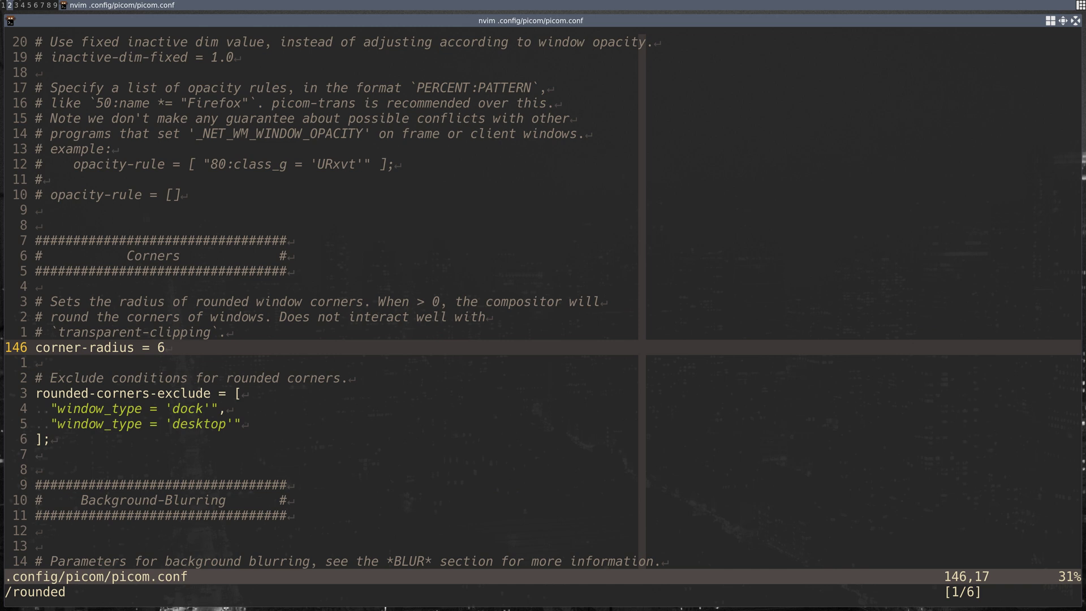
{"action": "type", "text": "r0"}
{"action": "type", "text": "a;"}
{"action": "key", "text": "Escape"}
{"action": "type", "text": ":"}
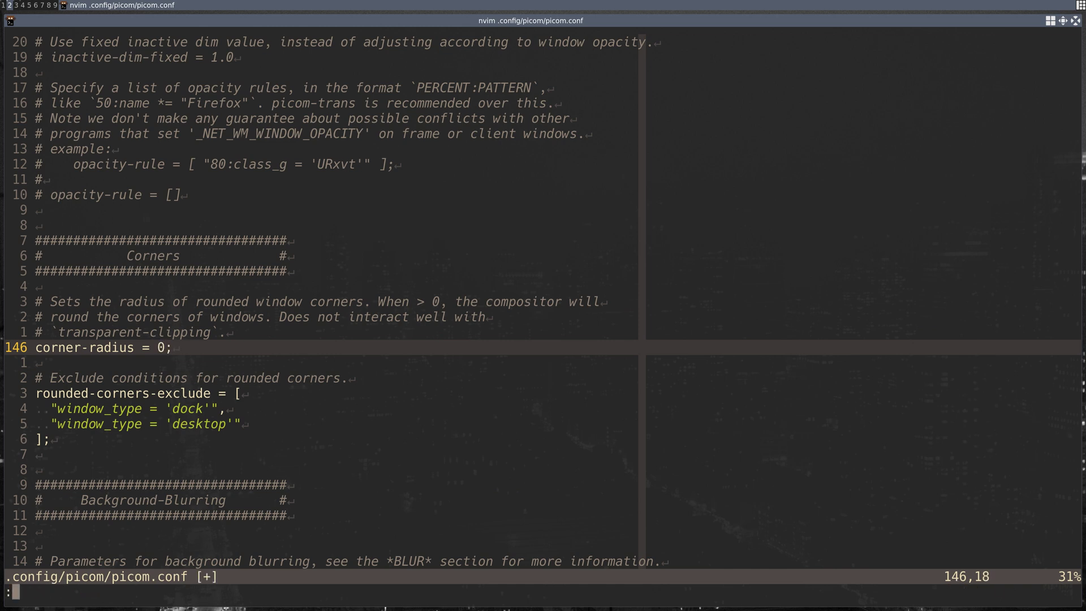
{"action": "type", "text": "w"}
{"action": "key", "text": "Return"}
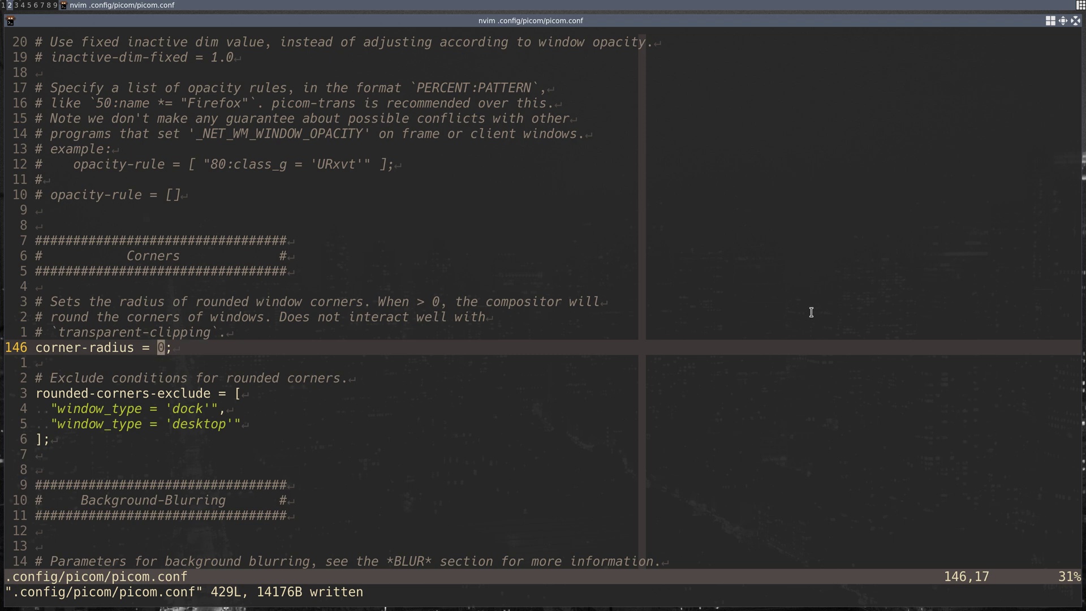
Step: Change corner-radius to 6; and save picom.conf again
{"action": "type", "text": "r6"}
{"action": "type", "text": ":w"}
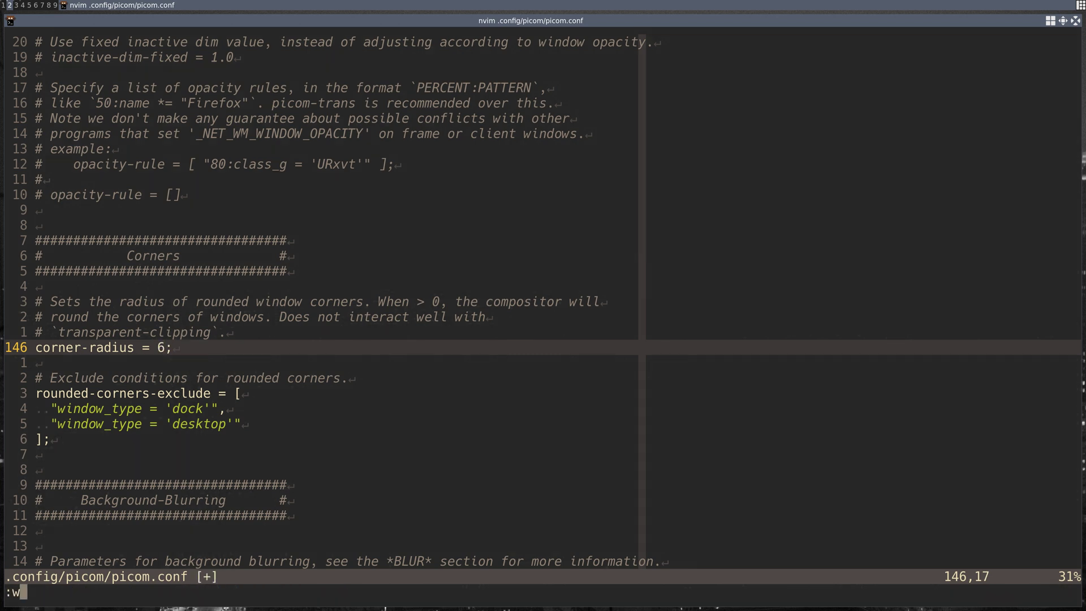
{"action": "key", "text": "Return"}
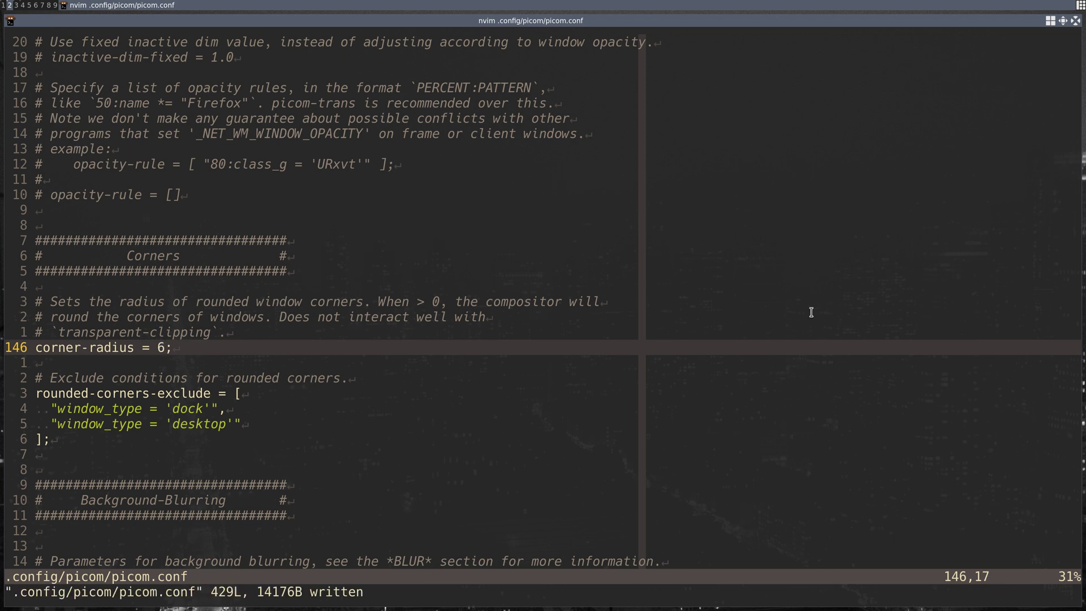
{"action": "key", "text": "j"}
{"action": "key", "text": "j"}
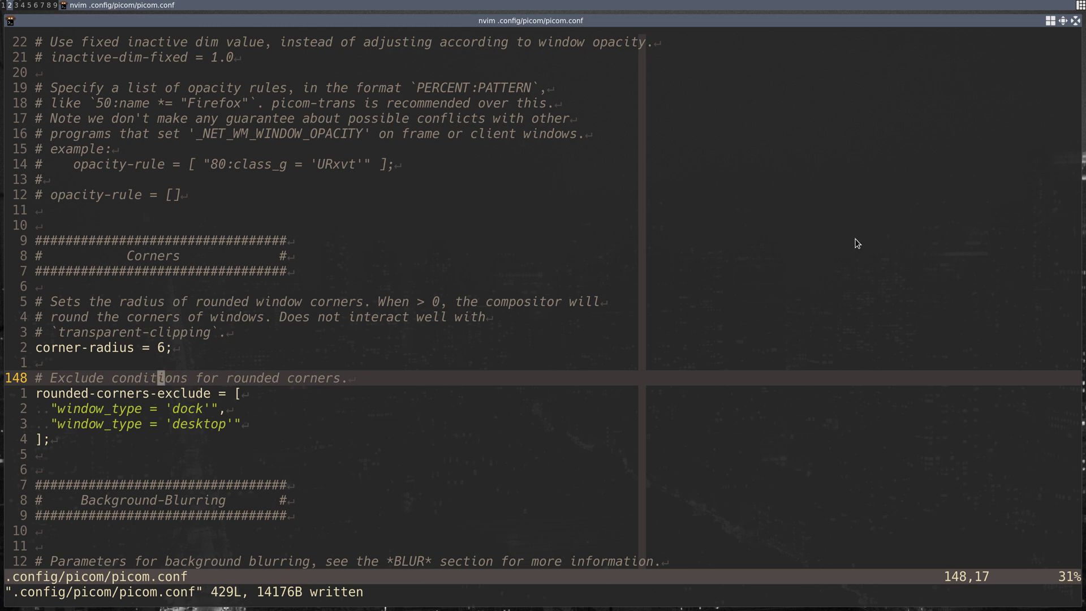
Step: Add a closing semicolon to the blur-background line and save picom.conf
{"action": "key", "text": "j"}
{"action": "key", "text": "j"}
{"action": "key", "text": "j"}
{"action": "key", "text": "j"}
{"action": "key", "text": "j"}
{"action": "key", "text": "j"}
{"action": "key", "text": "j"}
{"action": "key", "text": "j"}
{"action": "key", "text": "j"}
{"action": "key", "text": "j"}
{"action": "key", "text": "j"}
{"action": "key", "text": "j"}
{"action": "key", "text": "j"}
{"action": "key", "text": "j"}
{"action": "key", "text": "j"}
{"action": "key", "text": "j"}
{"action": "key", "text": "j"}
{"action": "key", "text": "j"}
{"action": "key", "text": "j"}
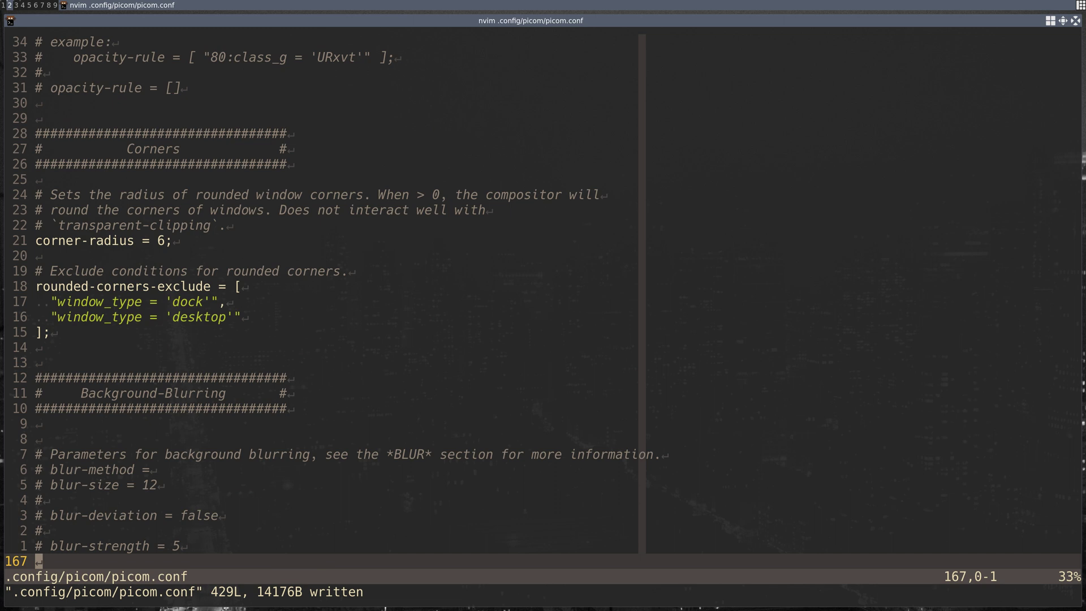
{"action": "key", "text": "j"}
{"action": "key", "text": "j"}
{"action": "key", "text": "j"}
{"action": "key", "text": "j"}
{"action": "key", "text": "j"}
{"action": "key", "text": "j"}
{"action": "key", "text": "j"}
{"action": "key", "text": "j"}
{"action": "key", "text": "j"}
{"action": "key", "text": "j"}
{"action": "key", "text": "j"}
{"action": "key", "text": "j"}
{"action": "key", "text": "j"}
{"action": "key", "text": "j"}
{"action": "key", "text": "j"}
{"action": "key", "text": "j"}
{"action": "key", "text": "j"}
{"action": "key", "text": "j"}
{"action": "key", "text": "k"}
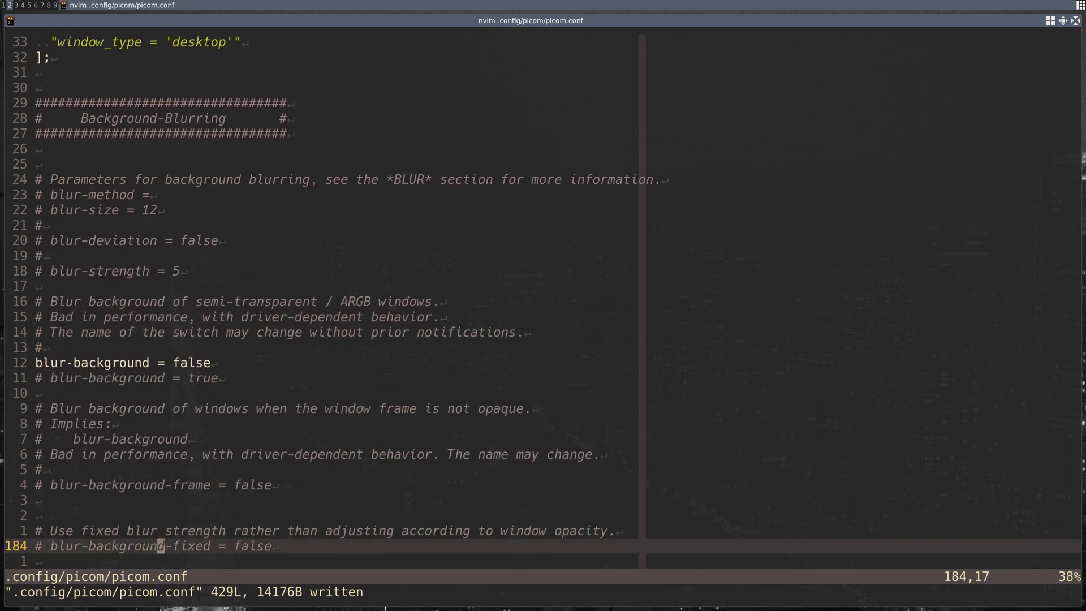
{"action": "key", "text": "k"}
{"action": "key", "text": "k"}
{"action": "key", "text": "k"}
{"action": "key", "text": "k"}
{"action": "key", "text": "k"}
{"action": "key", "text": "k"}
{"action": "key", "text": "k"}
{"action": "key", "text": "k"}
{"action": "key", "text": "k"}
{"action": "key", "text": "k"}
{"action": "key", "text": "k"}
{"action": "key", "text": "k"}
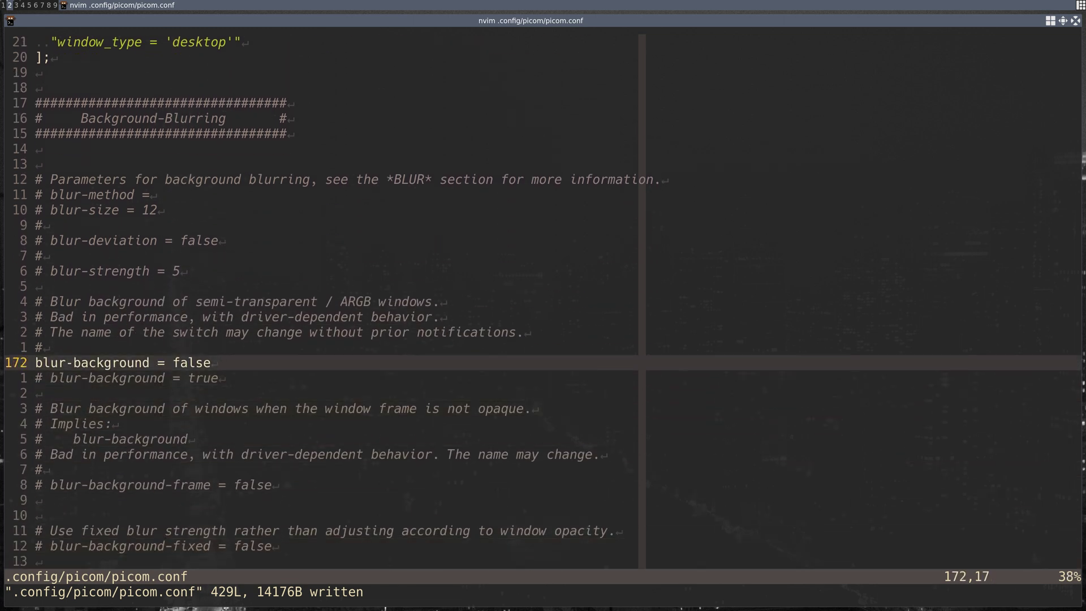
{"action": "key", "text": "shift+a"}
{"action": "type", "text": ";"}
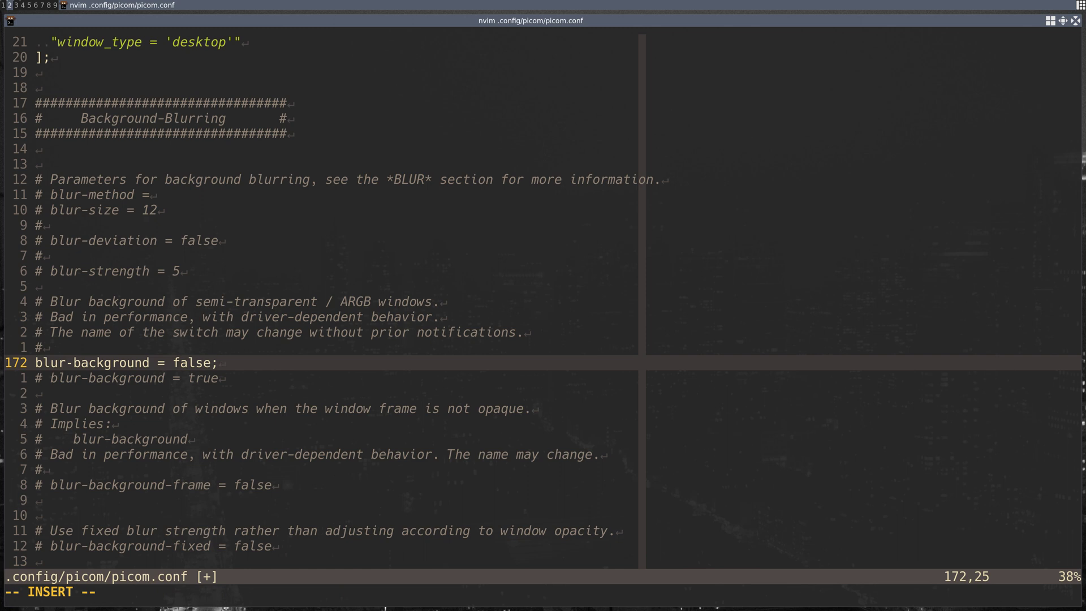
{"action": "key", "text": "Escape"}
{"action": "type", "text": ":w"}
{"action": "key", "text": "Return"}
Step: Review the blur kernel, vsync and rounded-corner detection settings, then quit Neovim
{"action": "key", "text": "j"}
{"action": "key", "text": "j"}
{"action": "key", "text": "j"}
{"action": "key", "text": "j"}
{"action": "key", "text": "j"}
{"action": "key", "text": "j"}
{"action": "key", "text": "j"}
{"action": "key", "text": "j"}
{"action": "key", "text": "j"}
{"action": "key", "text": "j"}
{"action": "key", "text": "j"}
{"action": "key", "text": "j"}
{"action": "key", "text": "j"}
{"action": "key", "text": "j"}
{"action": "key", "text": "j"}
{"action": "key", "text": "j"}
{"action": "key", "text": "j"}
{"action": "key", "text": "j"}
{"action": "key", "text": "j"}
{"action": "key", "text": "j"}
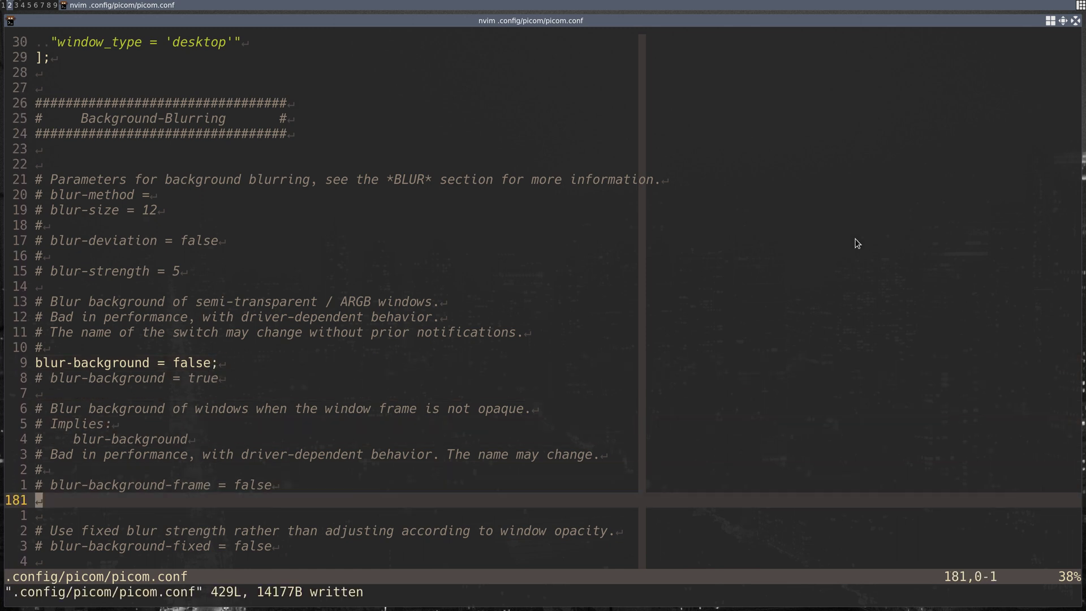
{"action": "key", "text": "j"}
{"action": "key", "text": "j"}
{"action": "key", "text": "j"}
{"action": "key", "text": "j"}
{"action": "key", "text": "j"}
{"action": "key", "text": "j"}
{"action": "key", "text": "j"}
{"action": "key", "text": "j"}
{"action": "key", "text": "j"}
{"action": "key", "text": "j"}
{"action": "key", "text": "j"}
{"action": "key", "text": "j"}
{"action": "key", "text": "j"}
{"action": "key", "text": "j"}
{"action": "key", "text": "j"}
{"action": "key", "text": "j"}
{"action": "key", "text": "j"}
{"action": "key", "text": "j"}
{"action": "key", "text": "j"}
{"action": "key", "text": "j"}
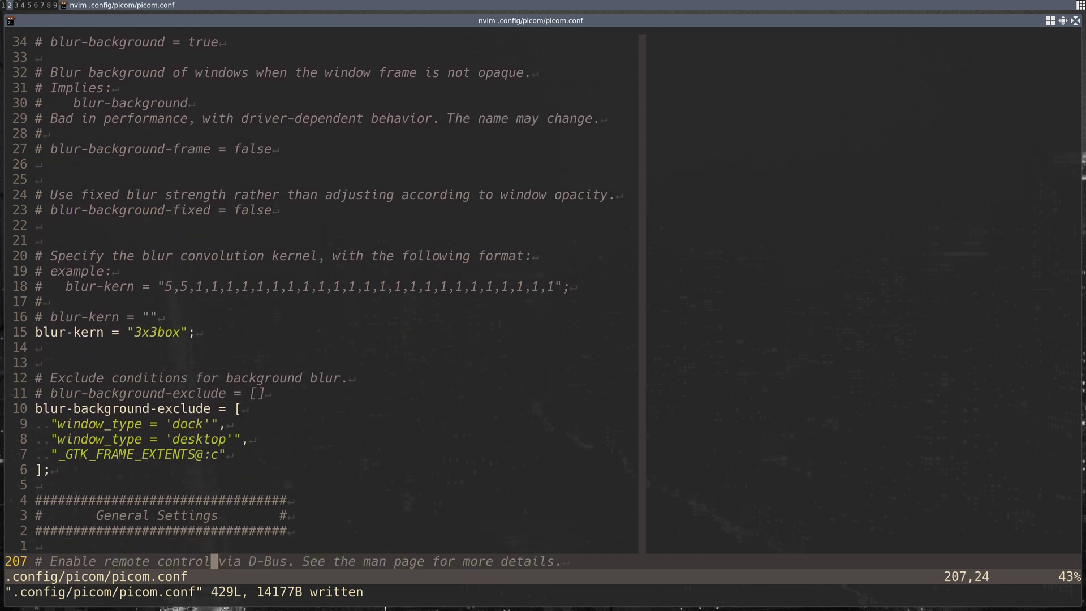
{"action": "key", "text": "k"}
{"action": "key", "text": "k"}
{"action": "key", "text": "k"}
{"action": "key", "text": "k"}
{"action": "key", "text": "k"}
{"action": "key", "text": "k"}
{"action": "key", "text": "k"}
{"action": "key", "text": "k"}
{"action": "key", "text": "k"}
{"action": "key", "text": "k"}
{"action": "key", "text": "k"}
{"action": "key", "text": "k"}
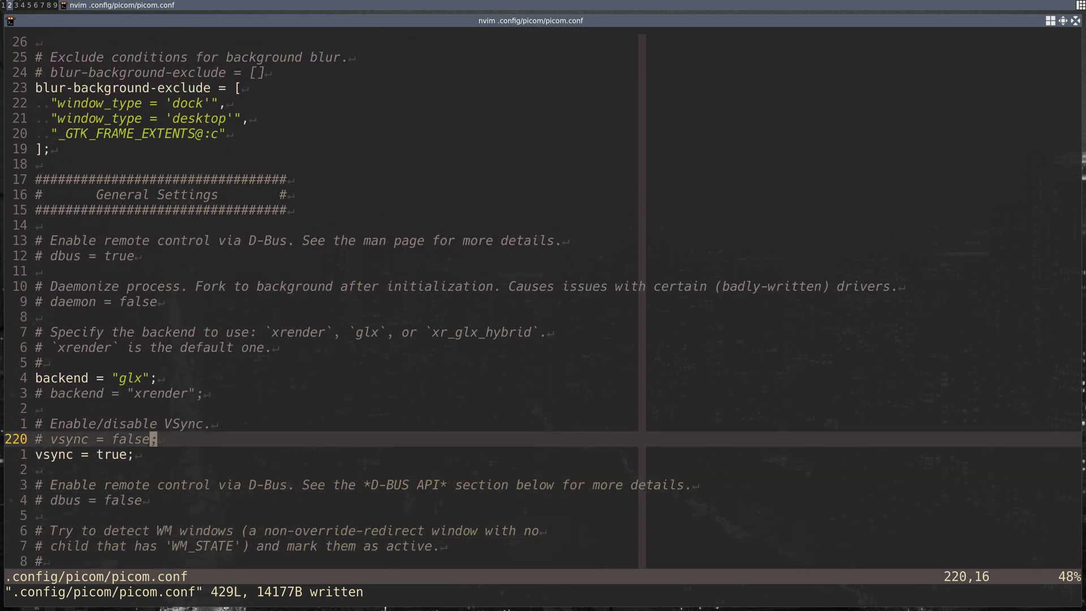
{"action": "key", "text": "j"}
{"action": "key", "text": "j"}
{"action": "key", "text": "j"}
{"action": "key", "text": "j"}
{"action": "key", "text": "j"}
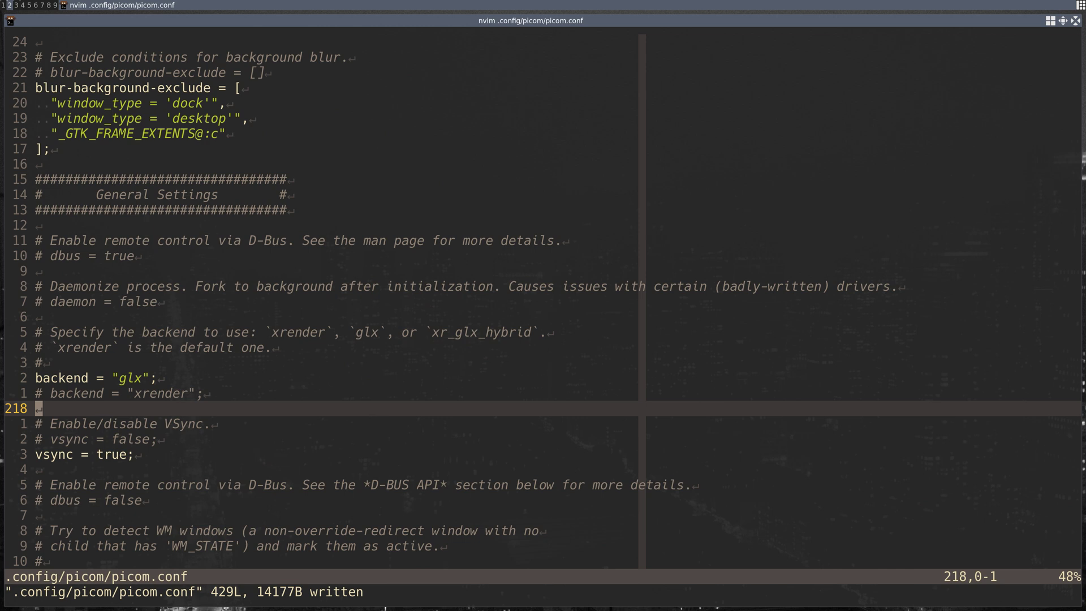
{"action": "key", "text": "j"}
{"action": "key", "text": "j"}
{"action": "key", "text": "j"}
{"action": "key", "text": "j"}
{"action": "key", "text": "j"}
{"action": "key", "text": "j"}
{"action": "key", "text": "j"}
{"action": "key", "text": "j"}
{"action": "key", "text": "j"}
{"action": "key", "text": "j"}
{"action": "key", "text": "j"}
{"action": "key", "text": "j"}
{"action": "key", "text": "j"}
{"action": "key", "text": "j"}
{"action": "key", "text": "j"}
{"action": "key", "text": "j"}
{"action": "key", "text": "j"}
{"action": "key", "text": "j"}
{"action": "key", "text": "j"}
{"action": "key", "text": "j"}
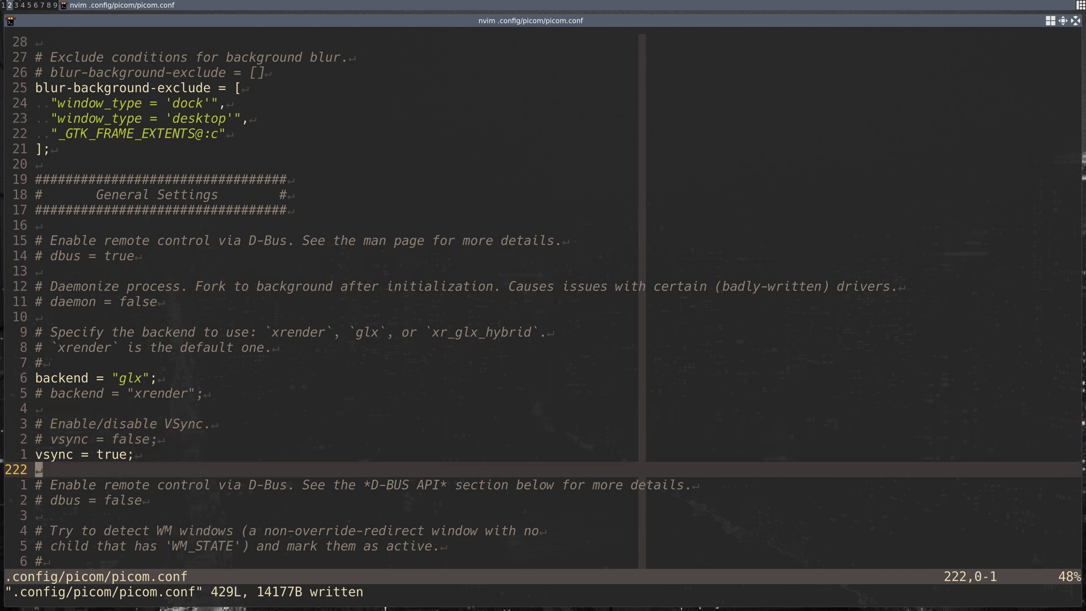
{"action": "key", "text": "j"}
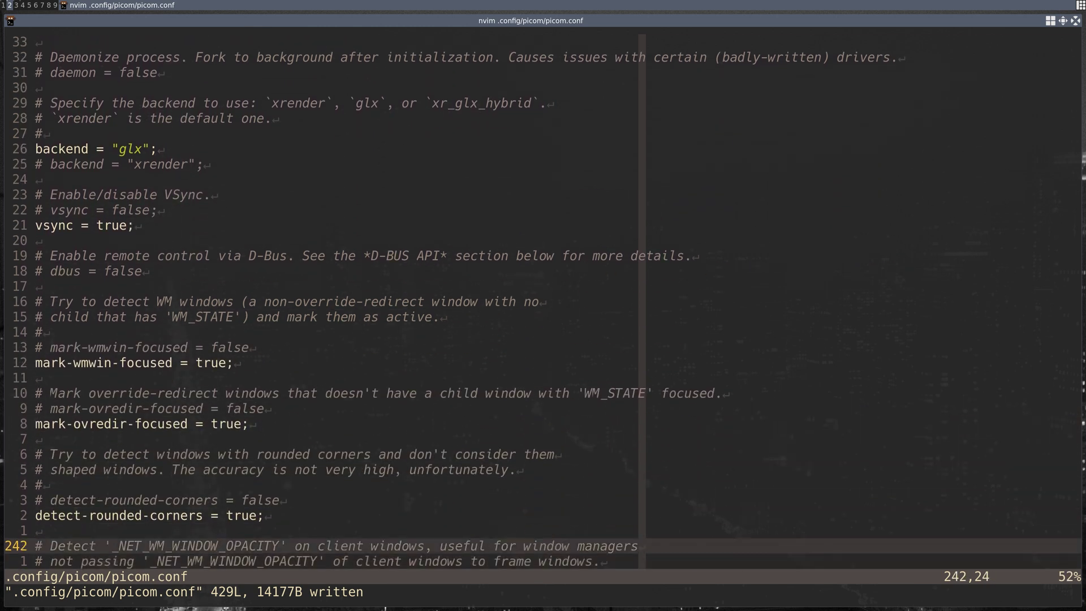
{"action": "key", "text": "k"}
{"action": "key", "text": "k"}
{"action": "key", "text": "j"}
{"action": "key", "text": "j"}
{"action": "key", "text": "j"}
{"action": "key", "text": "j"}
{"action": "key", "text": "j"}
{"action": "key", "text": "j"}
{"action": "key", "text": "j"}
{"action": "key", "text": "j"}
{"action": "key", "text": "j"}
{"action": "key", "text": "j"}
{"action": "key", "text": "j"}
{"action": "key", "text": "j"}
{"action": "key", "text": "j"}
{"action": "key", "text": "j"}
{"action": "key", "text": "j"}
{"action": "key", "text": "j"}
{"action": "key", "text": "j"}
{"action": "key", "text": "j"}
{"action": "key", "text": "j"}
{"action": "key", "text": "j"}
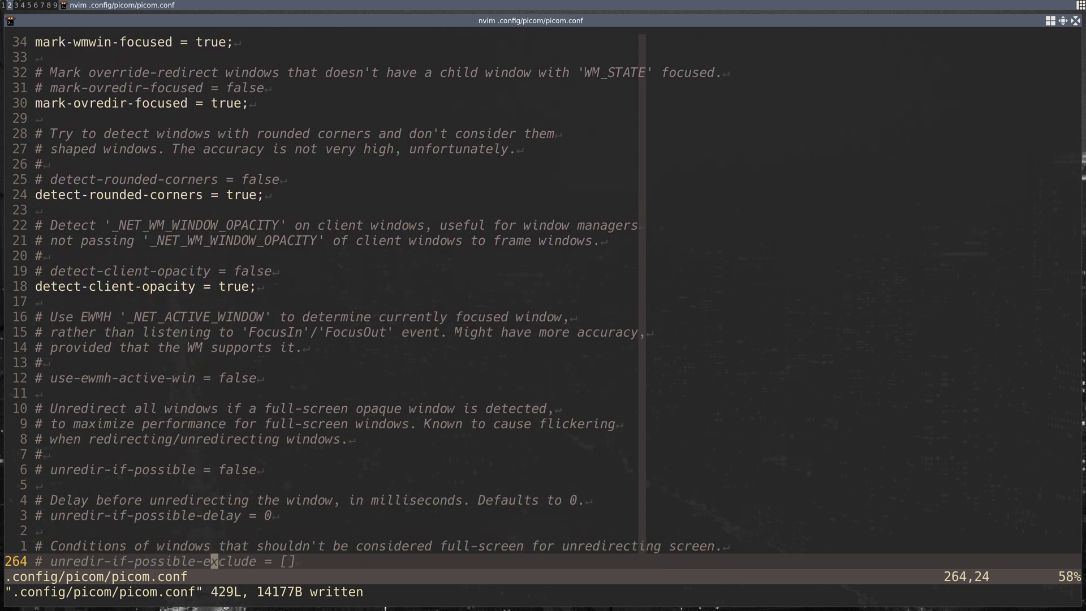
{"action": "key", "text": "k"}
{"action": "key", "text": "k"}
{"action": "key", "text": "k"}
{"action": "key", "text": "k"}
{"action": "key", "text": "k"}
{"action": "key", "text": "k"}
{"action": "key", "text": "k"}
{"action": "key", "text": "k"}
{"action": "key", "text": "k"}
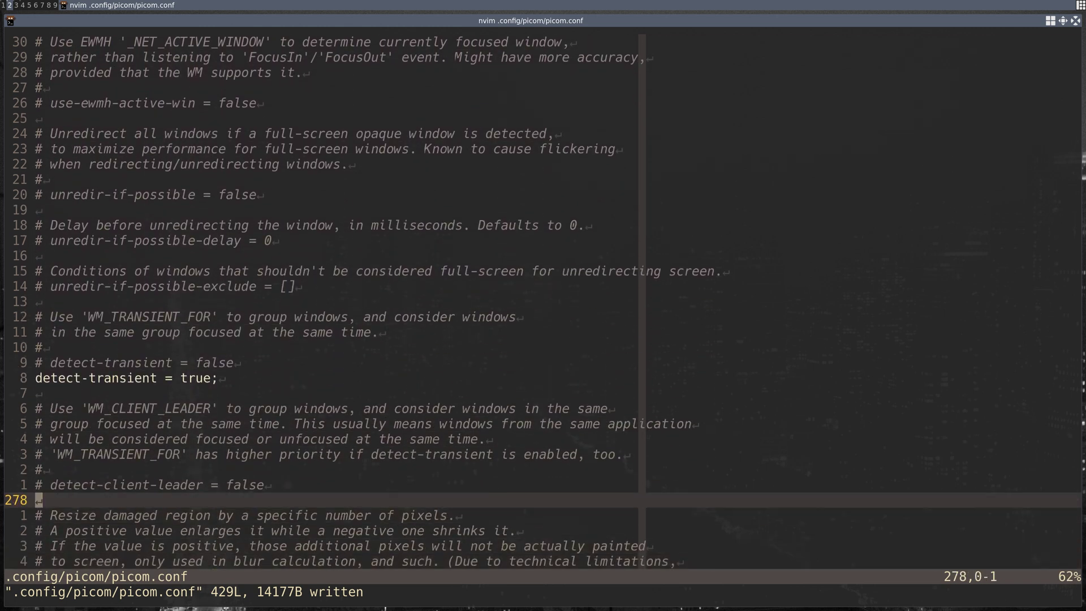
{"action": "key", "text": "j"}
{"action": "key", "text": "j"}
{"action": "key", "text": "j"}
{"action": "key", "text": "j"}
{"action": "key", "text": "j"}
{"action": "key", "text": "j"}
{"action": "key", "text": "j"}
{"action": "key", "text": "j"}
{"action": "key", "text": "j"}
{"action": "key", "text": "j"}
{"action": "key", "text": "j"}
{"action": "key", "text": "j"}
{"action": "key", "text": "j"}
{"action": "key", "text": "j"}
{"action": "key", "text": "j"}
{"action": "key", "text": "j"}
{"action": "key", "text": "j"}
{"action": "key", "text": "j"}
{"action": "key", "text": "j"}
{"action": "key", "text": "j"}
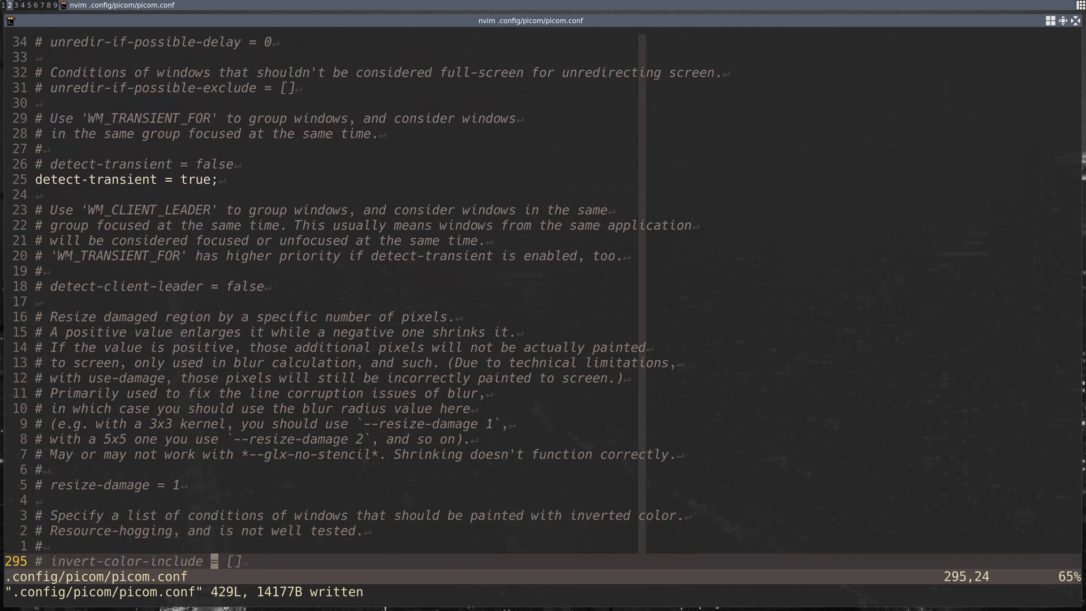
{"action": "key", "text": "j"}
{"action": "key", "text": "j"}
{"action": "key", "text": "j"}
{"action": "key", "text": "j"}
{"action": "key", "text": "j"}
{"action": "key", "text": "j"}
{"action": "key", "text": "j"}
{"action": "key", "text": "j"}
{"action": "key", "text": "j"}
{"action": "key", "text": "j"}
{"action": "key", "text": "j"}
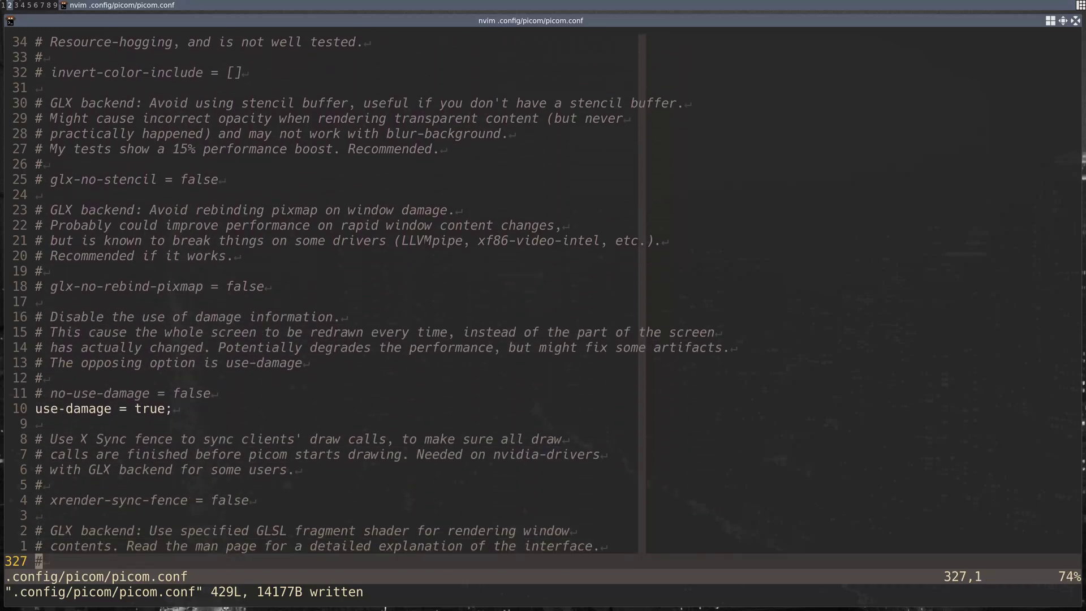
{"action": "type", "text": ":q"}
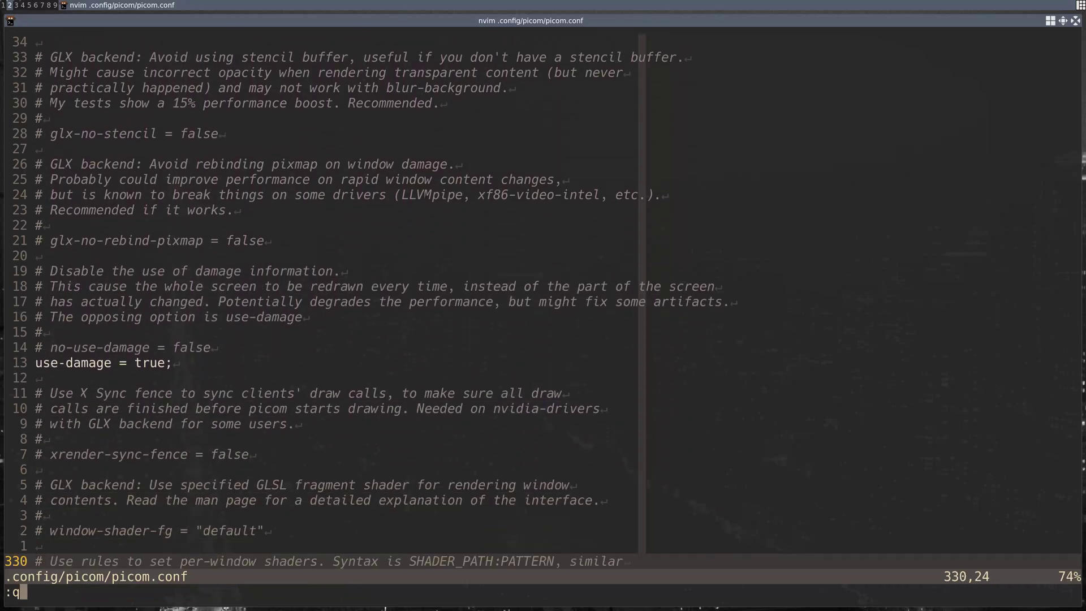
{"action": "key", "text": "Return"}
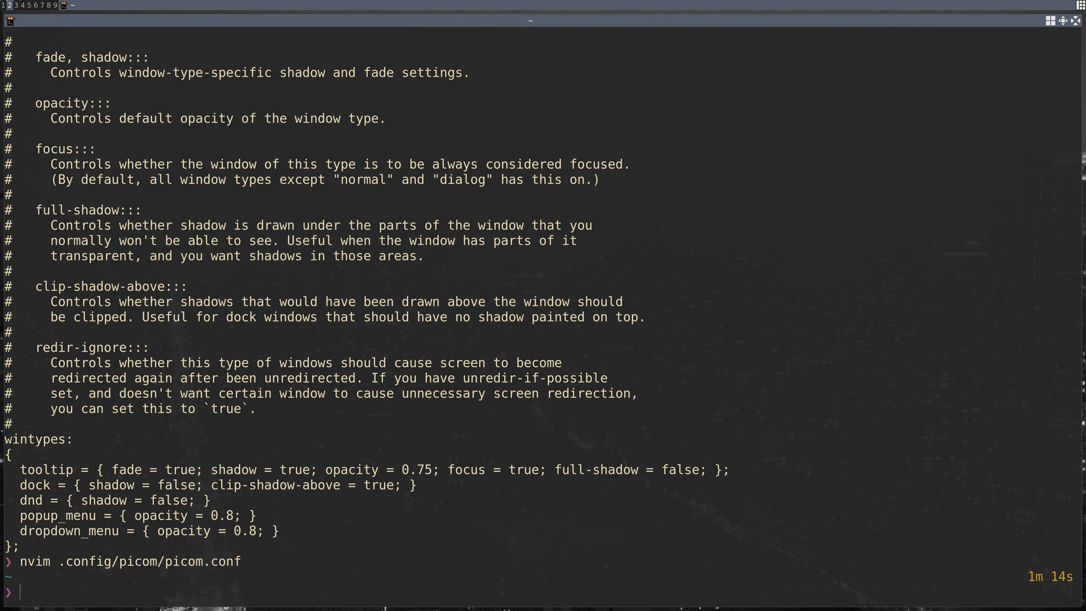
Step: On workspace 1, step through the ArchWiki page's 'Option' matches to the Tearing section
{"action": "key", "text": "super+1"}
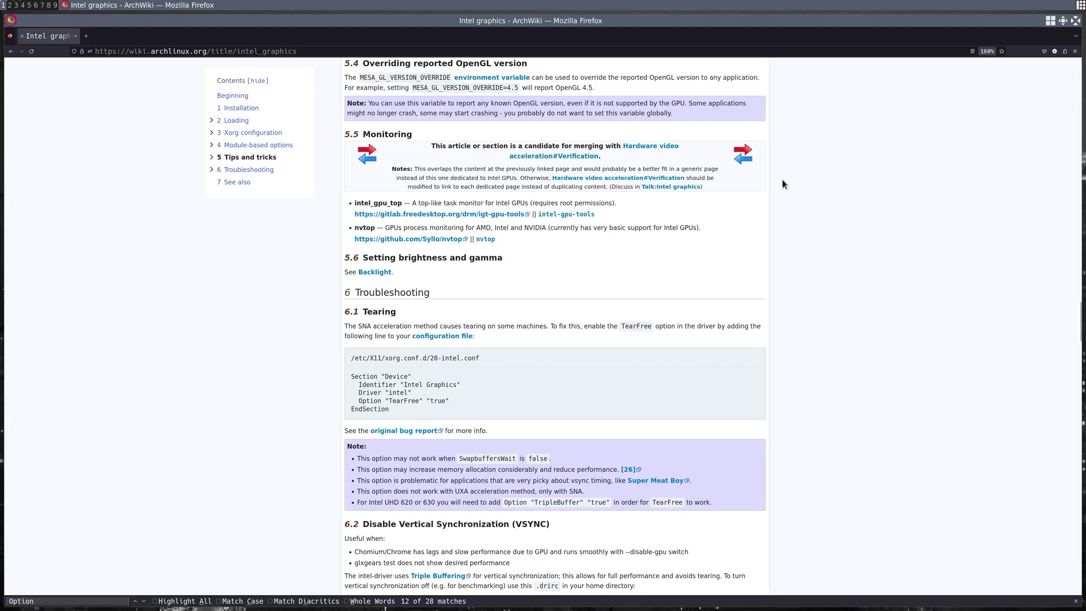
{"action": "scroll", "coordinate": [774, 183], "scroll_direction": "down", "scroll_amount": 10}
{"action": "scroll", "coordinate": [772, 197], "scroll_direction": "up", "scroll_amount": 12}
{"action": "scroll", "coordinate": [778, 205], "scroll_direction": "down", "scroll_amount": 10}
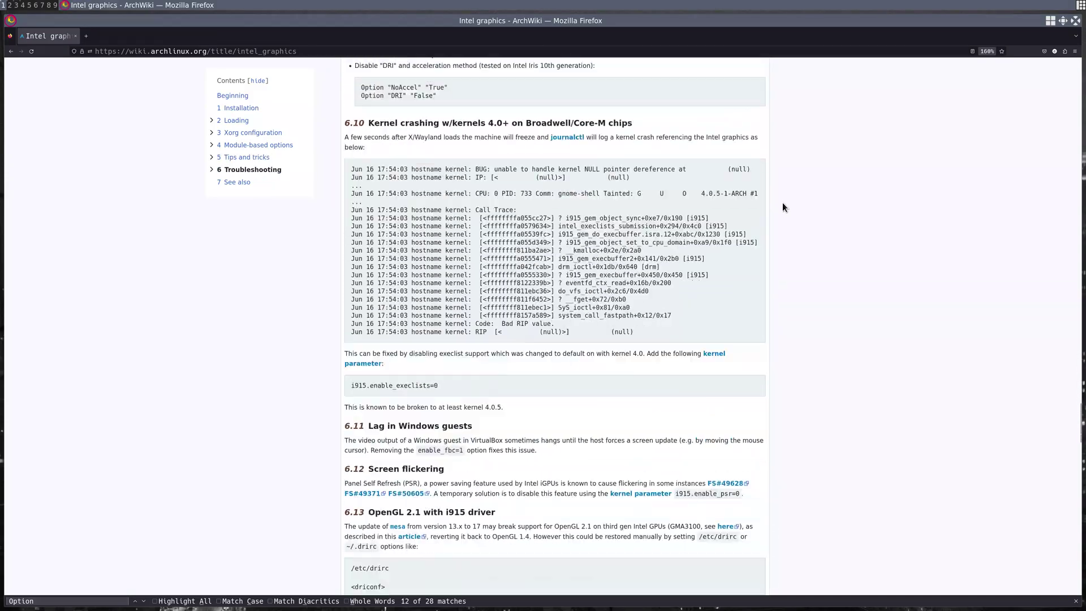
{"action": "scroll", "coordinate": [781, 204], "scroll_direction": "up", "scroll_amount": 11}
{"action": "scroll", "coordinate": [780, 213], "scroll_direction": "up", "scroll_amount": 5}
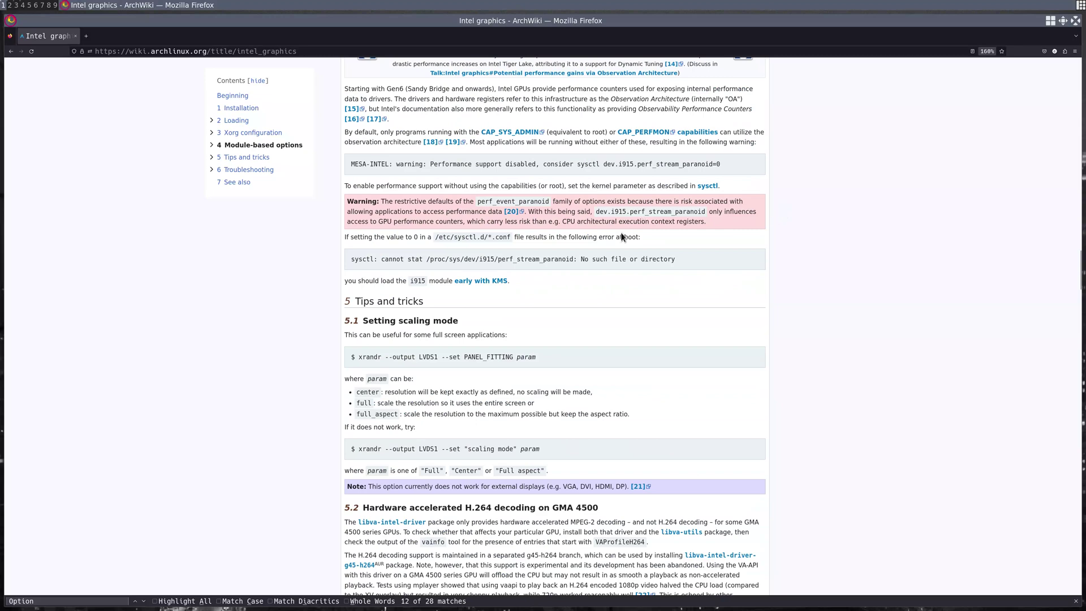
{"action": "scroll", "coordinate": [612, 232], "scroll_direction": "down", "scroll_amount": 1}
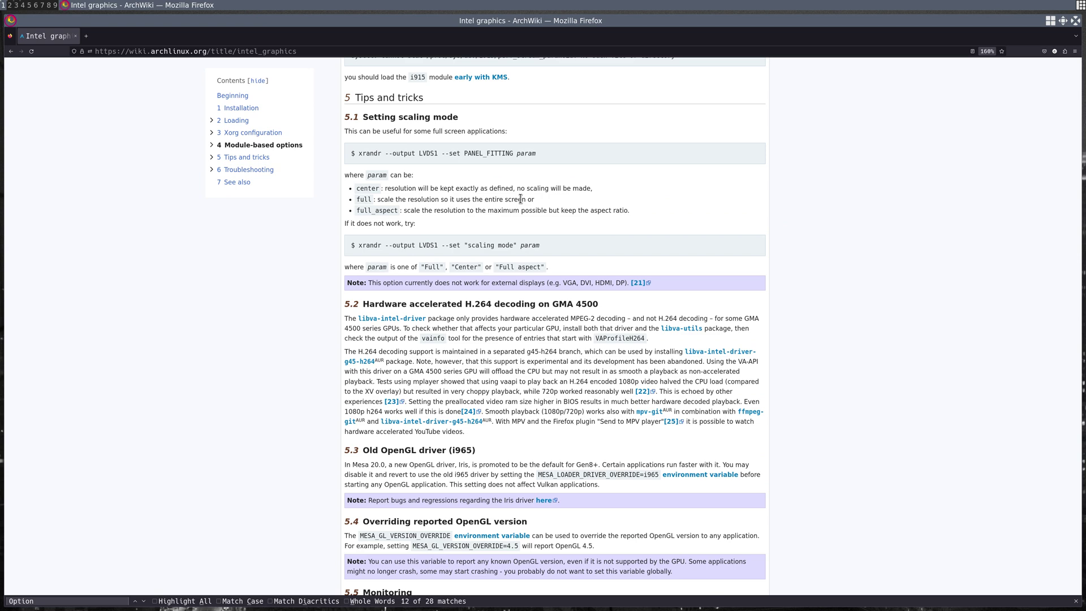
{"action": "key", "text": "ctrl+f"}
{"action": "key", "text": "Return"}
{"action": "key", "text": "Return"}
{"action": "key", "text": "Return"}
{"action": "key", "text": "Return"}
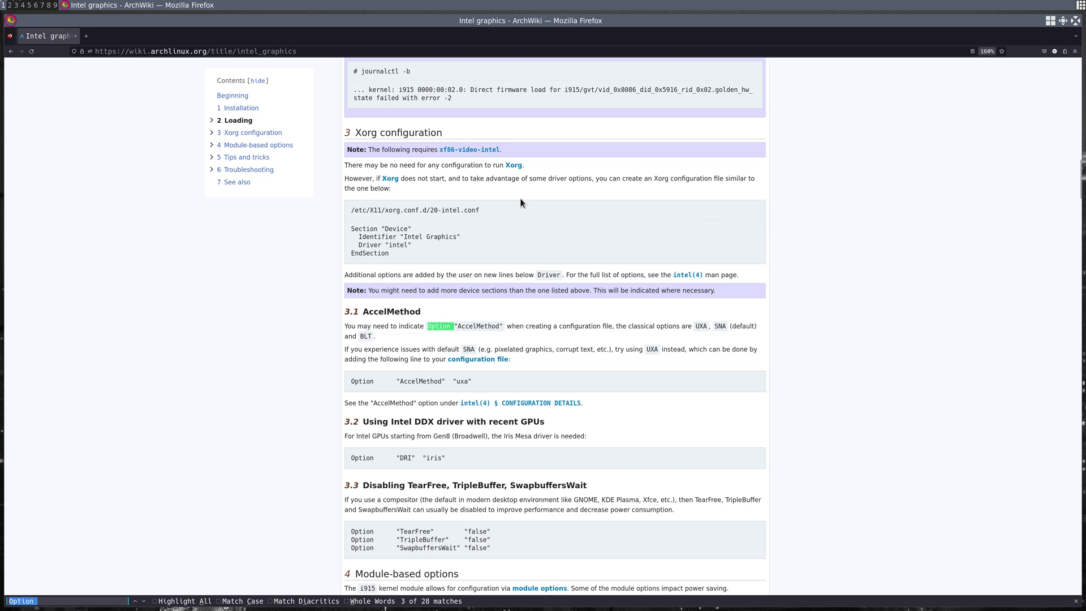
{"action": "key", "text": "Return"}
{"action": "key", "text": "Return"}
{"action": "key", "text": "Return"}
{"action": "key", "text": "Return"}
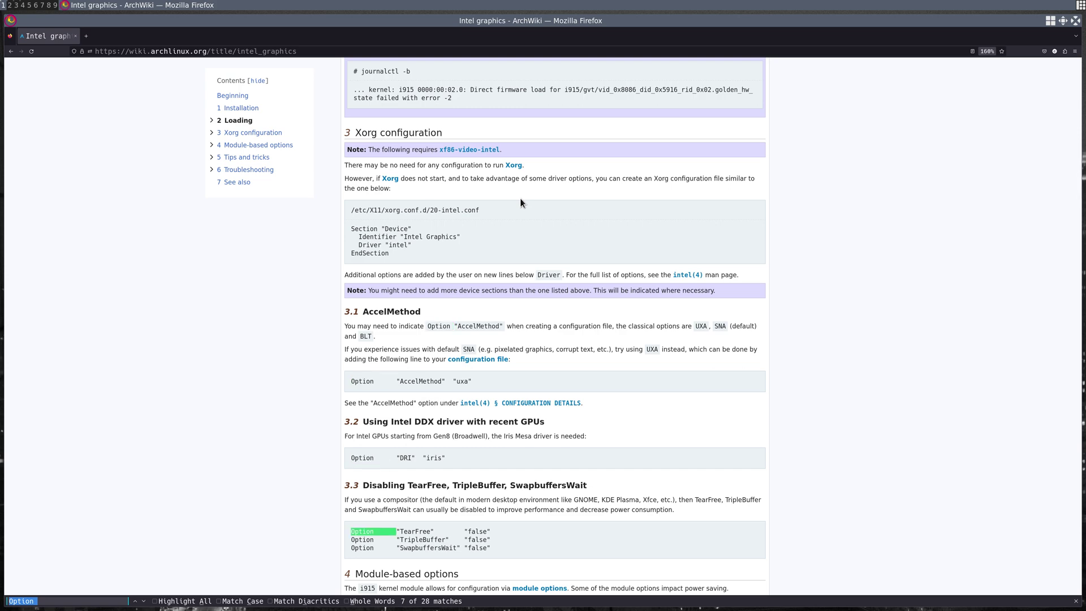
{"action": "key", "text": "Return"}
{"action": "key", "text": "Return"}
{"action": "key", "text": "Return"}
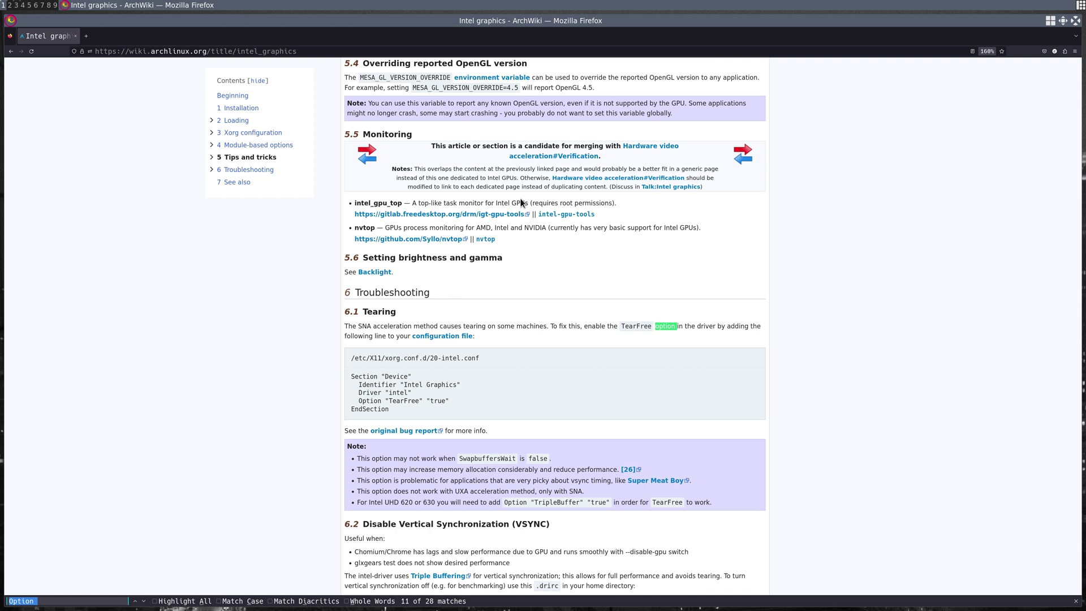
Step: Select the 20-intel.conf path, the Section "Device" block, then the Option "TearFree" "true" line
{"action": "double_click", "coordinate": [433, 359]}
{"action": "triple_click", "coordinate": [432, 358]}
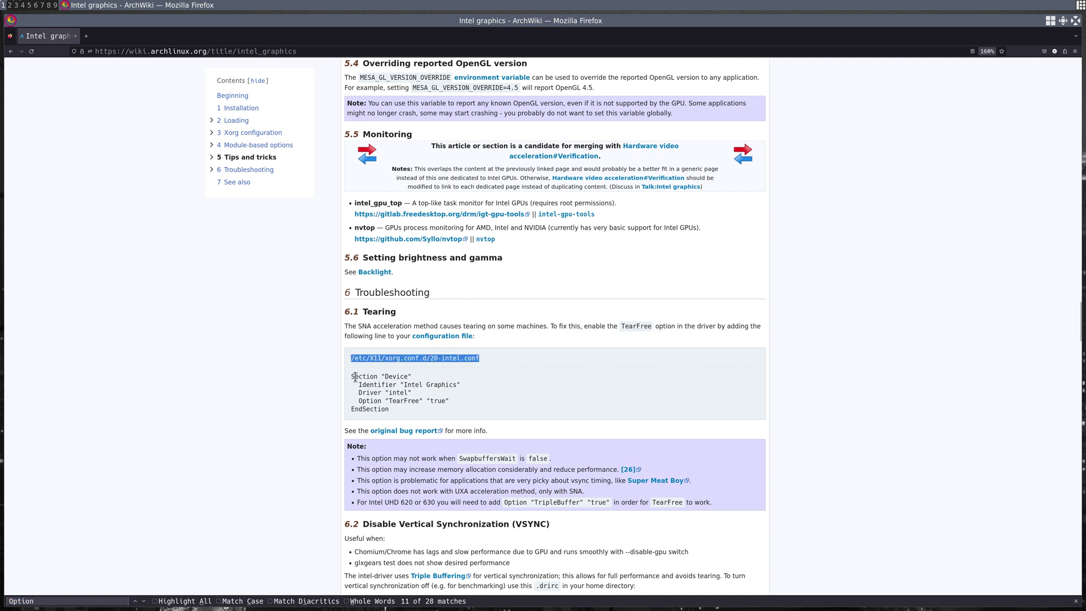
{"action": "left_click_drag", "start_coordinate": [350, 377], "coordinate": [404, 412]}
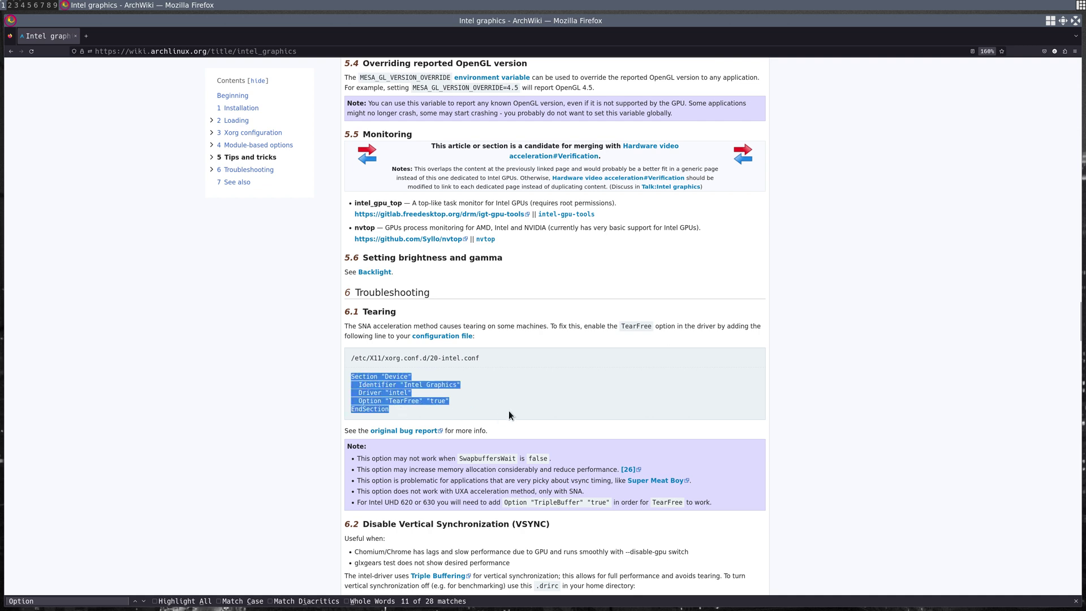
{"action": "triple_click", "coordinate": [389, 399]}
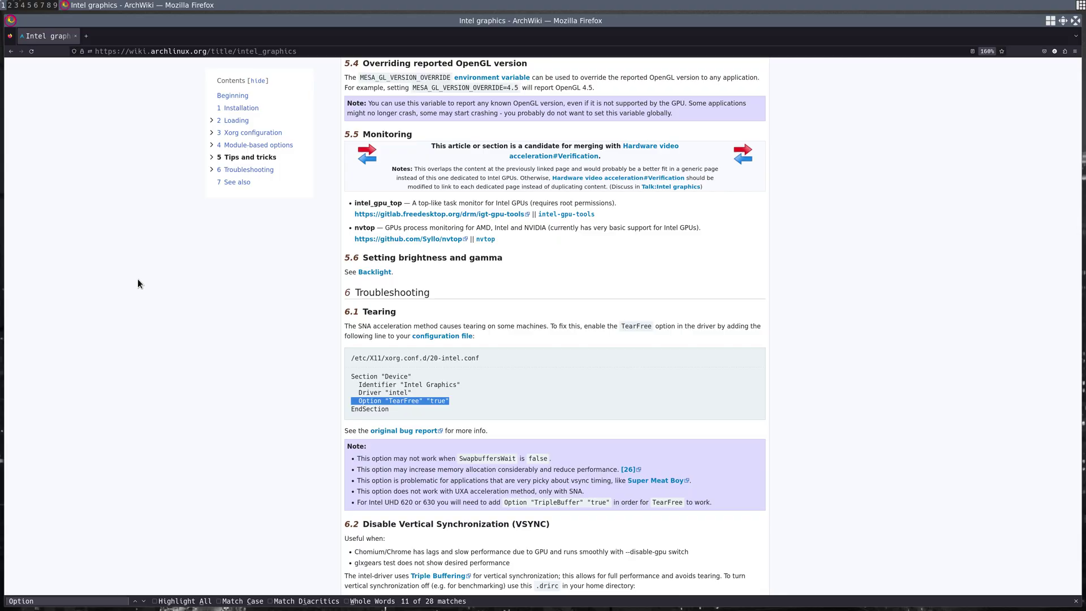
Step: On workspace 3, center the arandr window and check its Outputs menu for eDP-1 and HDMI-1
{"action": "key", "text": "super+3"}
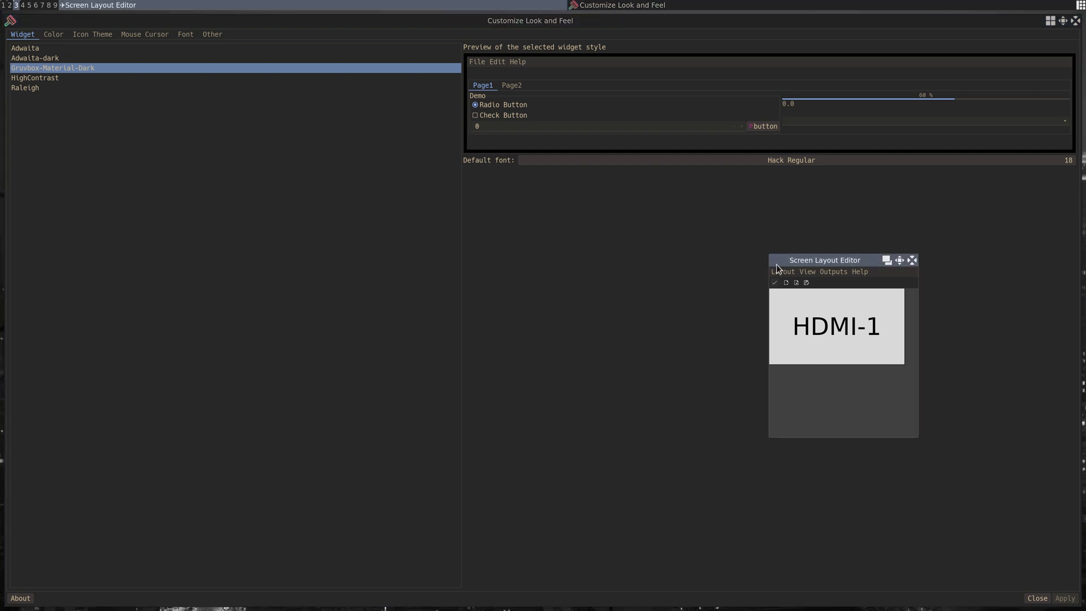
{"action": "left_click_drag", "start_coordinate": [809, 260], "coordinate": [295, 229]}
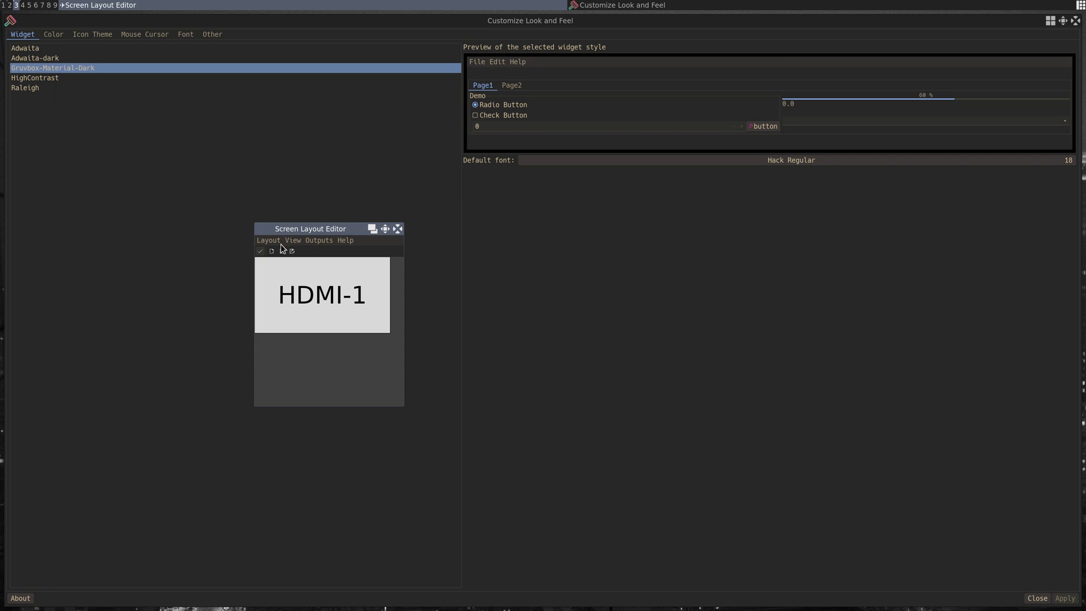
{"action": "left_click", "coordinate": [318, 241]}
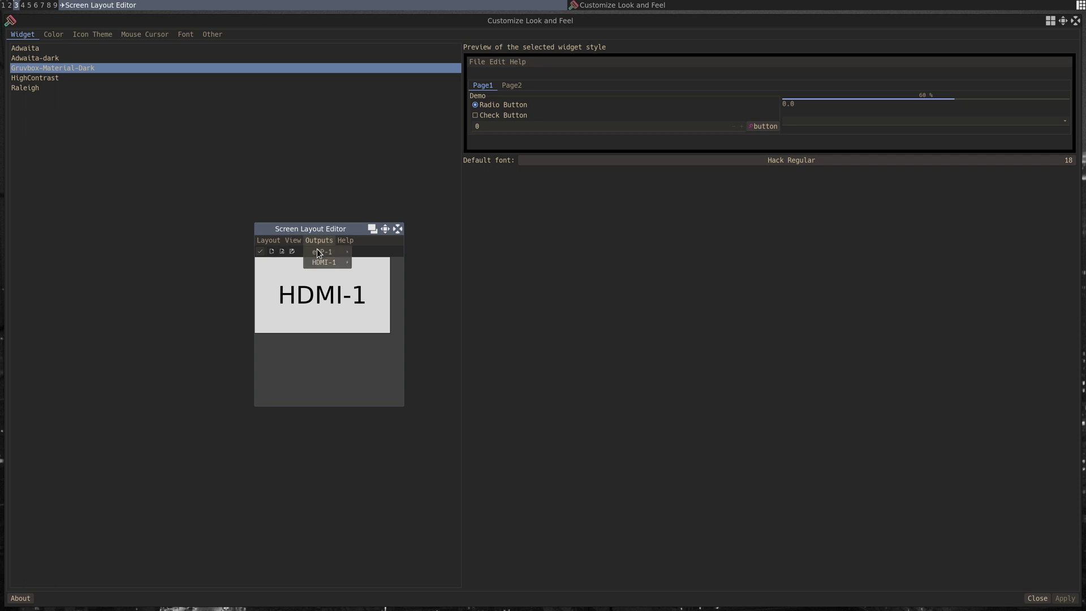
{"action": "left_click", "coordinate": [316, 241]}
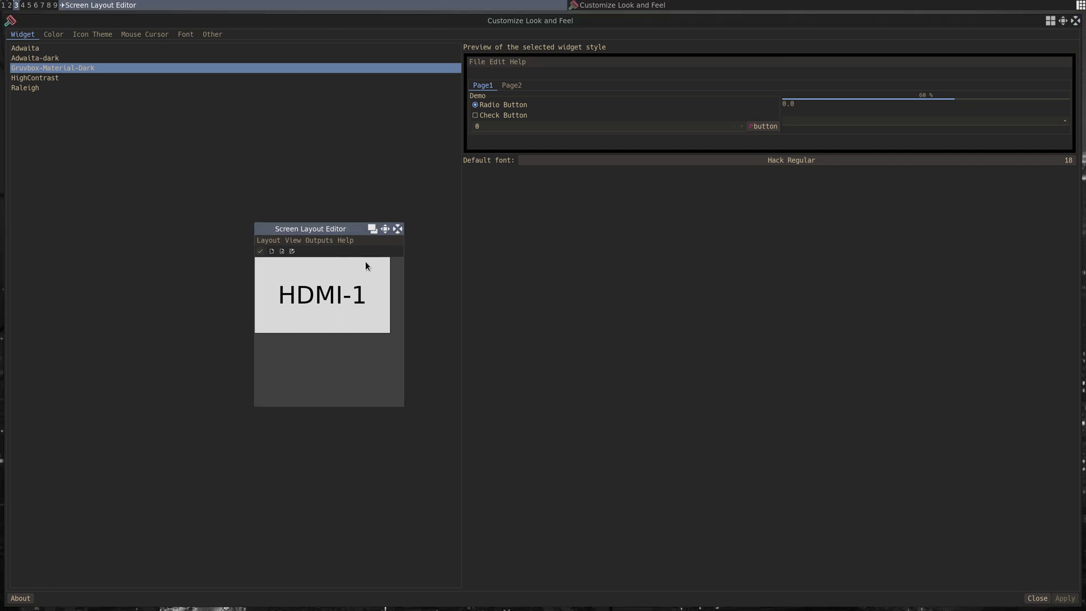
Step: Close arandr, then review LXAppearance's Color, Mouse Cursor, Font, Widget and Icon Theme tabs
{"action": "left_click", "coordinate": [397, 231]}
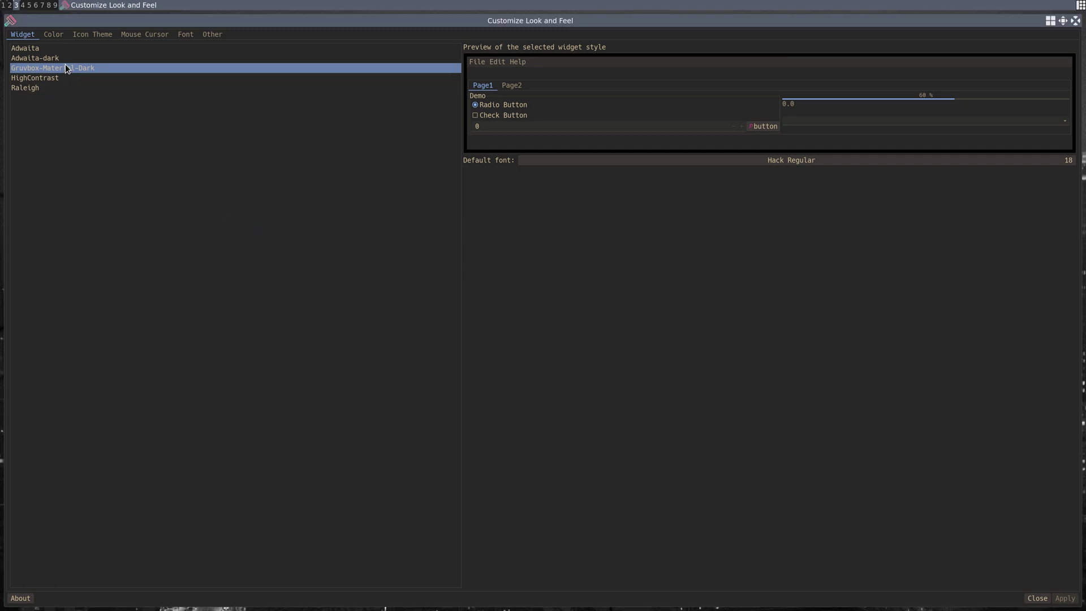
{"action": "left_click", "coordinate": [54, 36]}
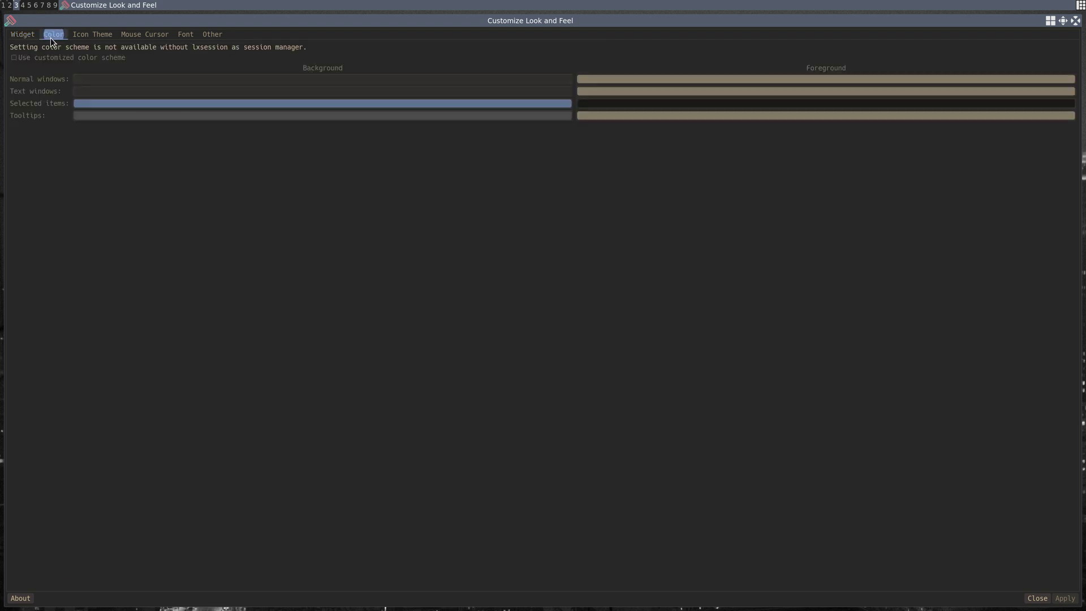
{"action": "left_click", "coordinate": [80, 36]}
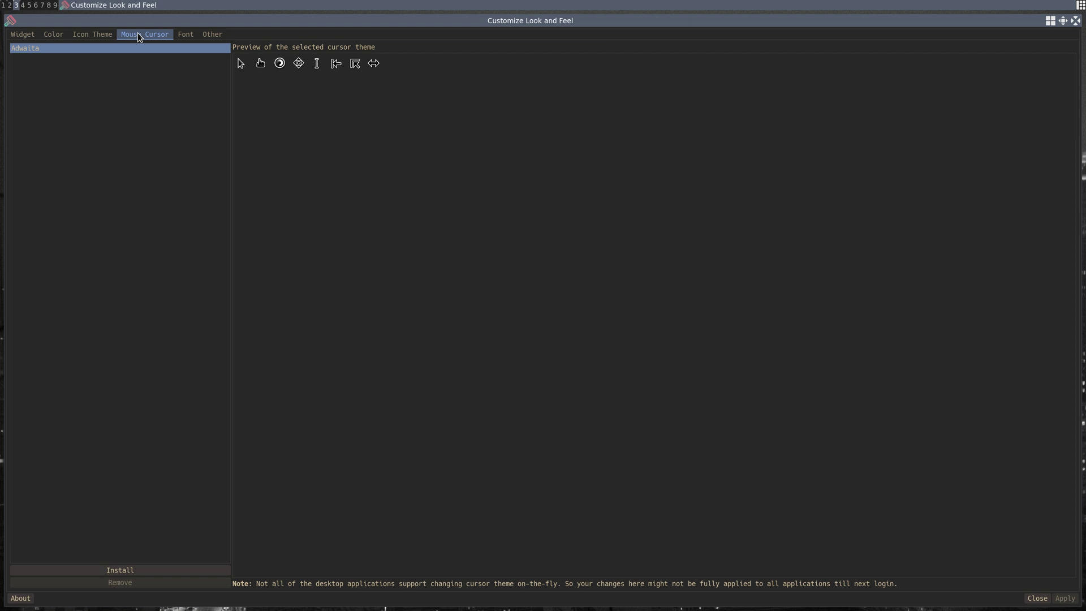
{"action": "left_click", "coordinate": [187, 36]}
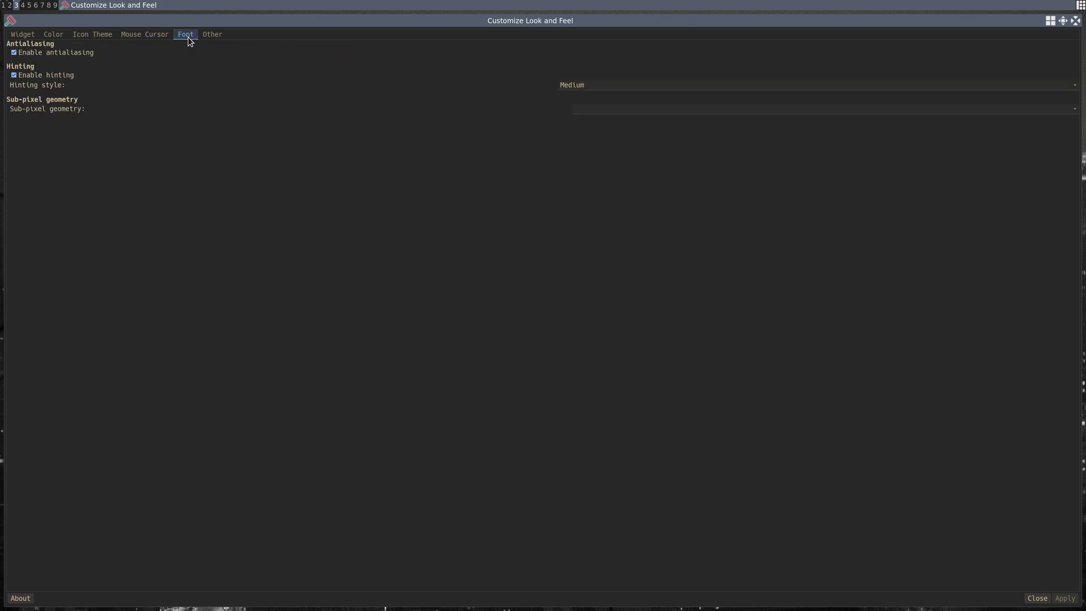
{"action": "left_click", "coordinate": [24, 37]}
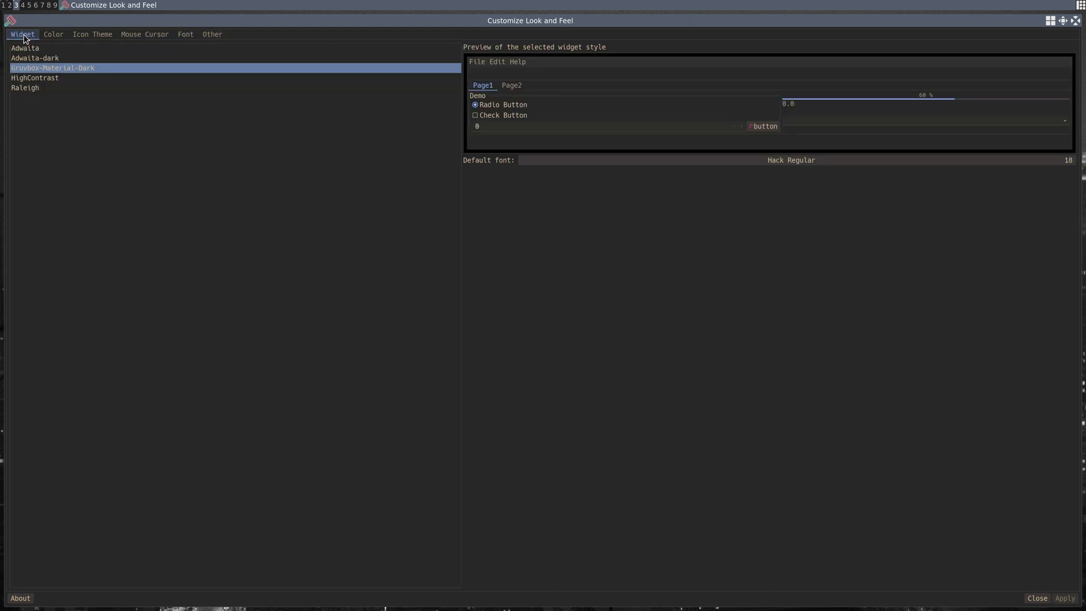
{"action": "left_click", "coordinate": [61, 38]}
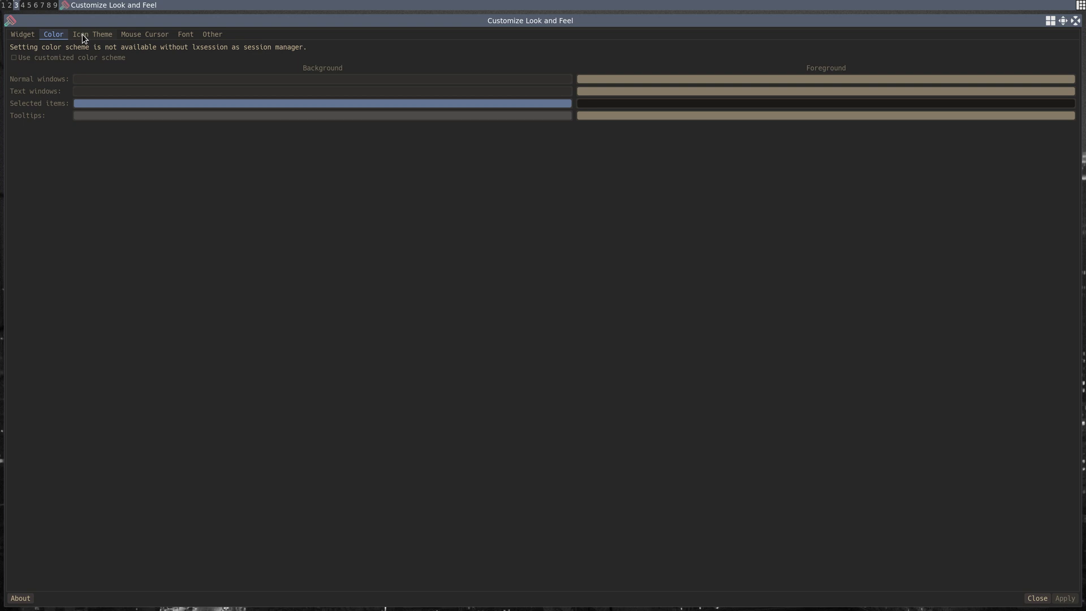
{"action": "left_click", "coordinate": [82, 34]}
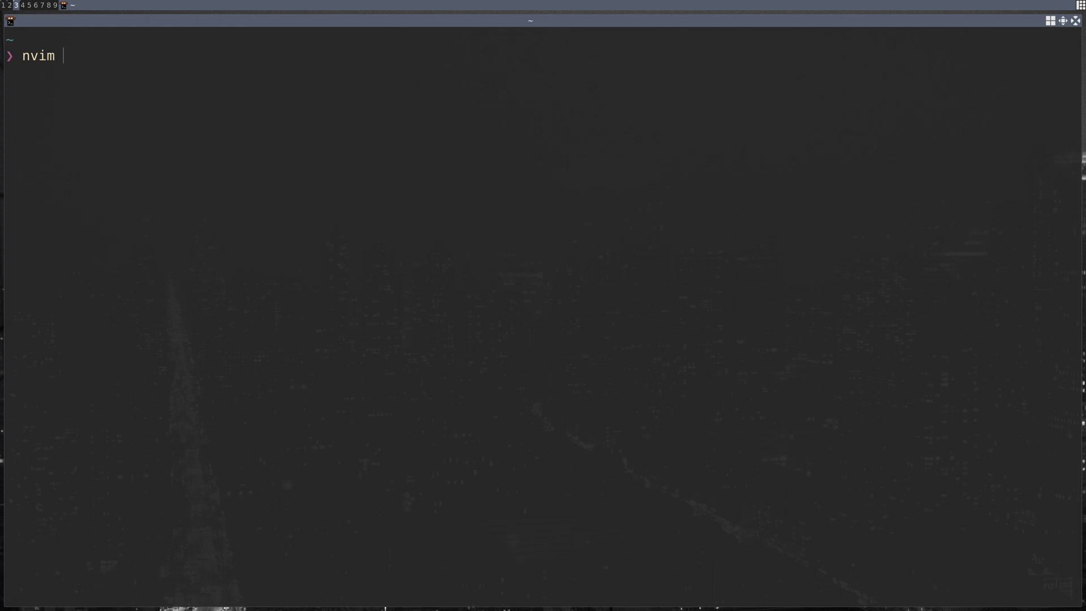
{"action": "type", "text": ".config/rofi/config.rasi"}
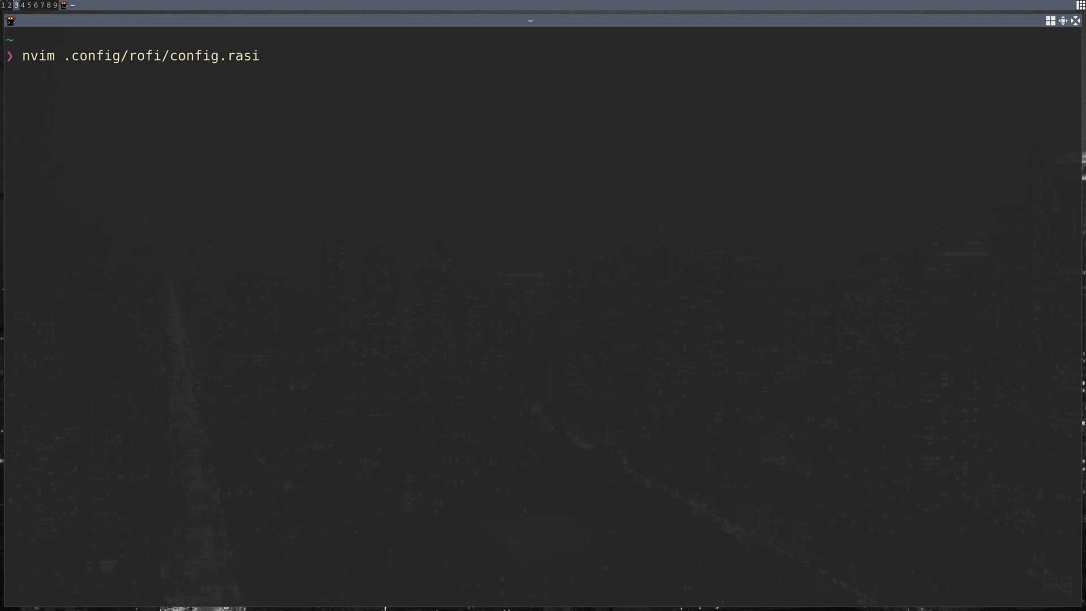
{"action": "key", "text": "Return"}
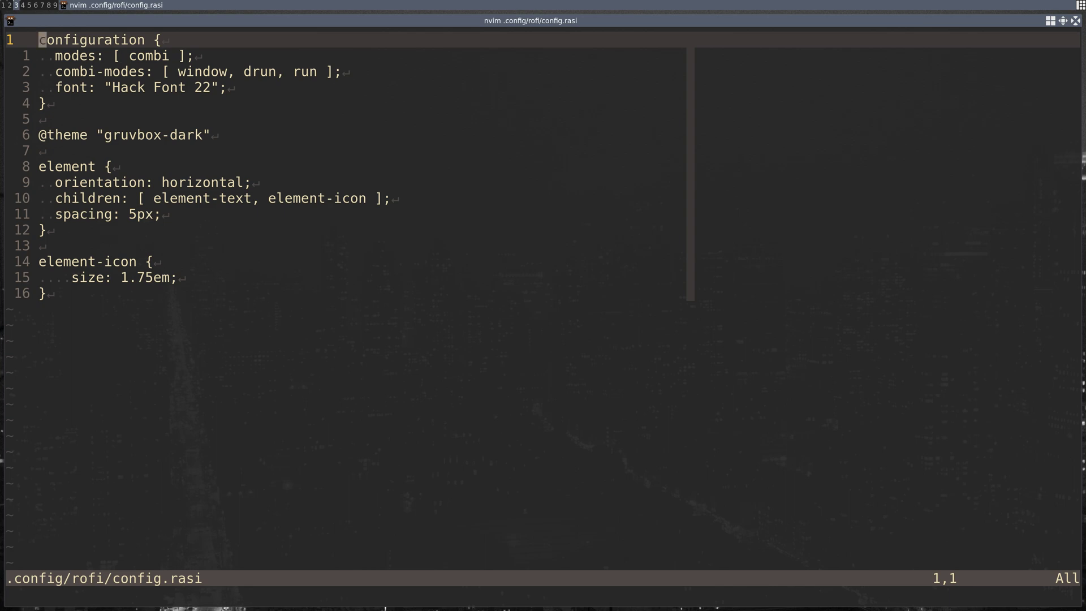
{"action": "key", "text": "j"}
{"action": "key", "text": "j"}
{"action": "key", "text": "j"}
{"action": "key", "text": "k"}
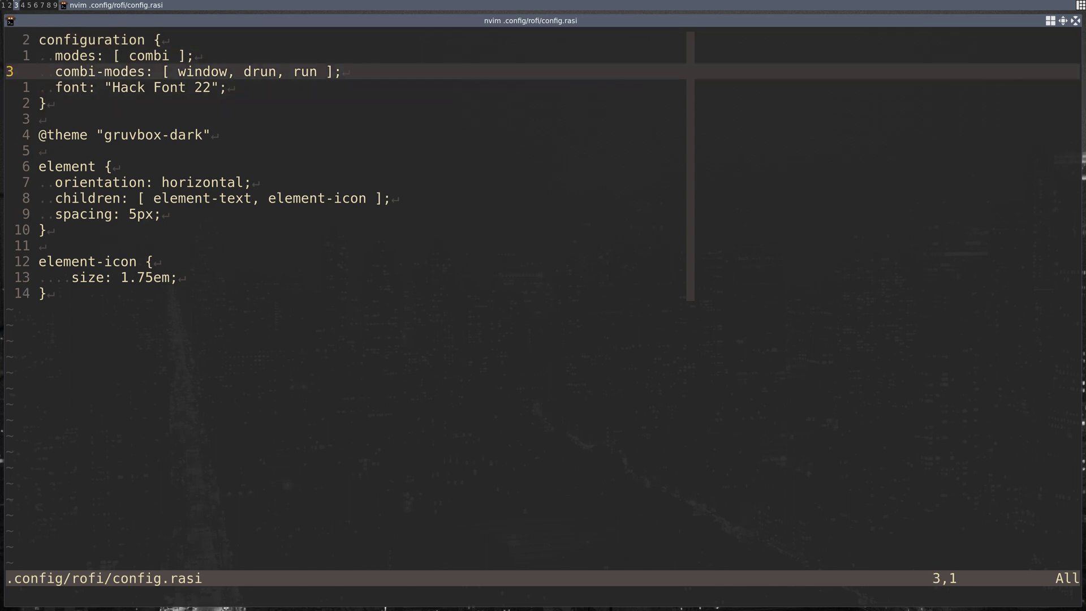
{"action": "key", "text": "k"}
{"action": "key", "text": "k"}
{"action": "key", "text": "j"}
{"action": "key", "text": "j"}
{"action": "key", "text": "j"}
{"action": "key", "text": "j"}
{"action": "key", "text": "j"}
{"action": "key", "text": "j"}
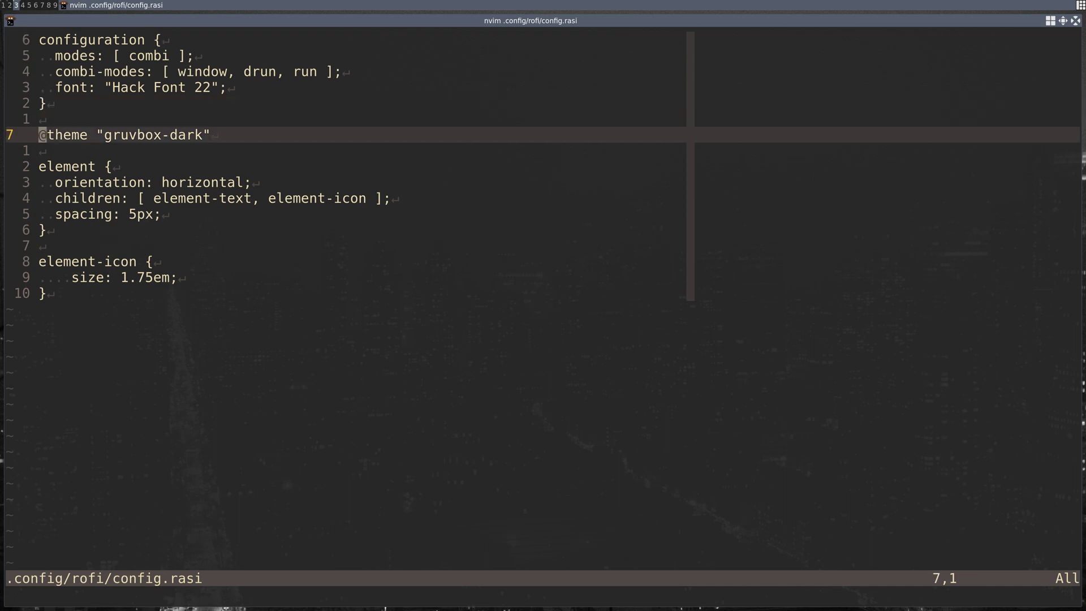
{"action": "key", "text": "l"}
{"action": "key", "text": "l"}
{"action": "key", "text": "l"}
{"action": "key", "text": "l"}
{"action": "key", "text": "l"}
{"action": "key", "text": "l"}
{"action": "key", "text": "l"}
{"action": "key", "text": "l"}
{"action": "key", "text": "l"}
{"action": "key", "text": "l"}
{"action": "key", "text": "l"}
{"action": "key", "text": "l"}
{"action": "key", "text": "l"}
{"action": "key", "text": "l"}
{"action": "key", "text": "l"}
{"action": "key", "text": "l"}
{"action": "key", "text": "l"}
{"action": "key", "text": "h"}
Step: Move through the font setting and the element block down to the element-icon size line
{"action": "key", "text": "k"}
{"action": "key", "text": "k"}
{"action": "key", "text": "k"}
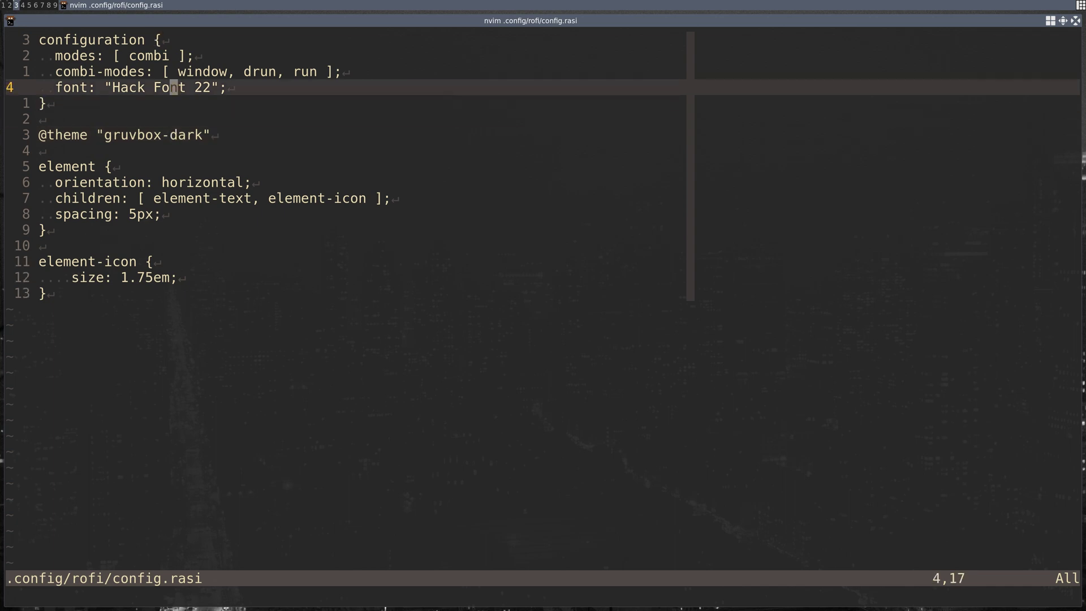
{"action": "key", "text": "j"}
{"action": "key", "text": "j"}
{"action": "key", "text": "j"}
{"action": "key", "text": "j"}
{"action": "key", "text": "j"}
{"action": "key", "text": "j"}
{"action": "key", "text": "j"}
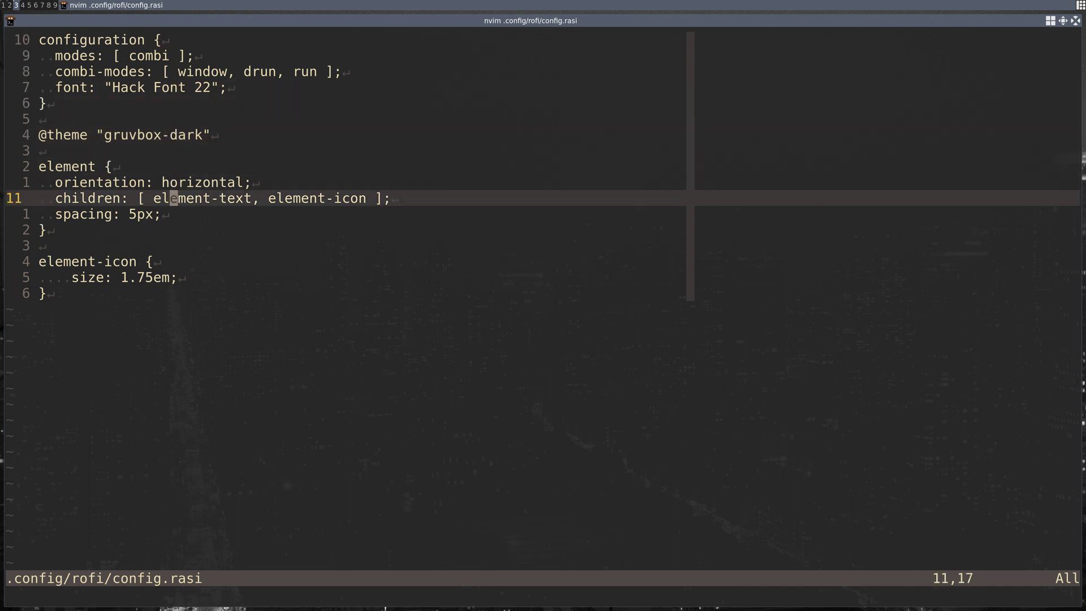
{"action": "key", "text": "l"}
{"action": "key", "text": "l"}
{"action": "key", "text": "l"}
{"action": "key", "text": "l"}
{"action": "key", "text": "l"}
{"action": "key", "text": "l"}
{"action": "key", "text": "l"}
{"action": "key", "text": "l"}
{"action": "key", "text": "l"}
{"action": "key", "text": "l"}
{"action": "key", "text": "l"}
{"action": "key", "text": "l"}
{"action": "key", "text": "l"}
{"action": "key", "text": "j"}
{"action": "key", "text": "j"}
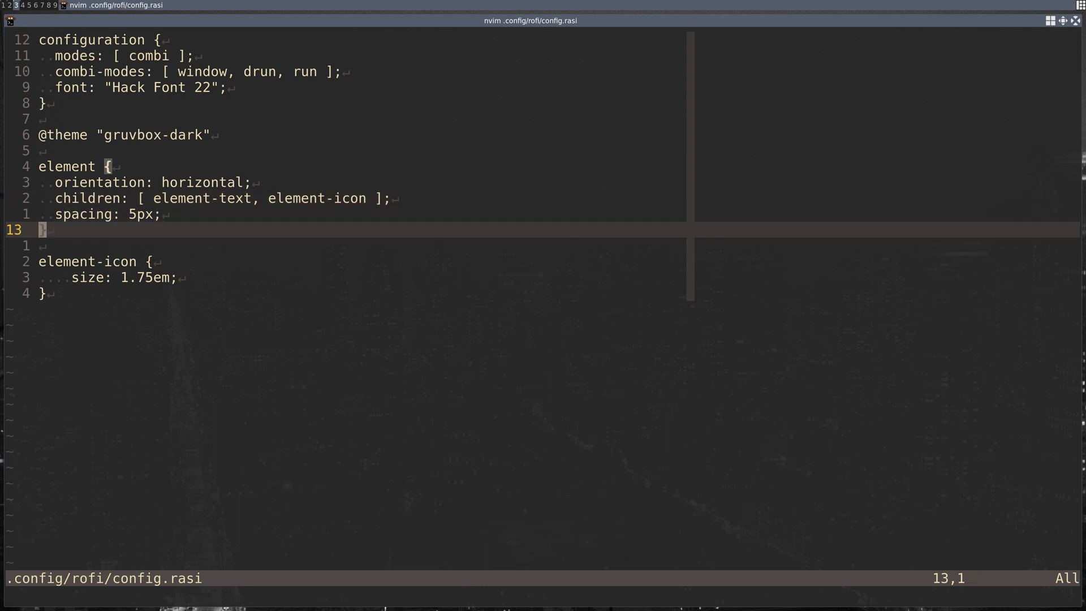
{"action": "key", "text": "j"}
{"action": "key", "text": "j"}
{"action": "key", "text": "j"}
{"action": "key", "text": "k"}
{"action": "key", "text": "k"}
{"action": "key", "text": "k"}
{"action": "key", "text": "k"}
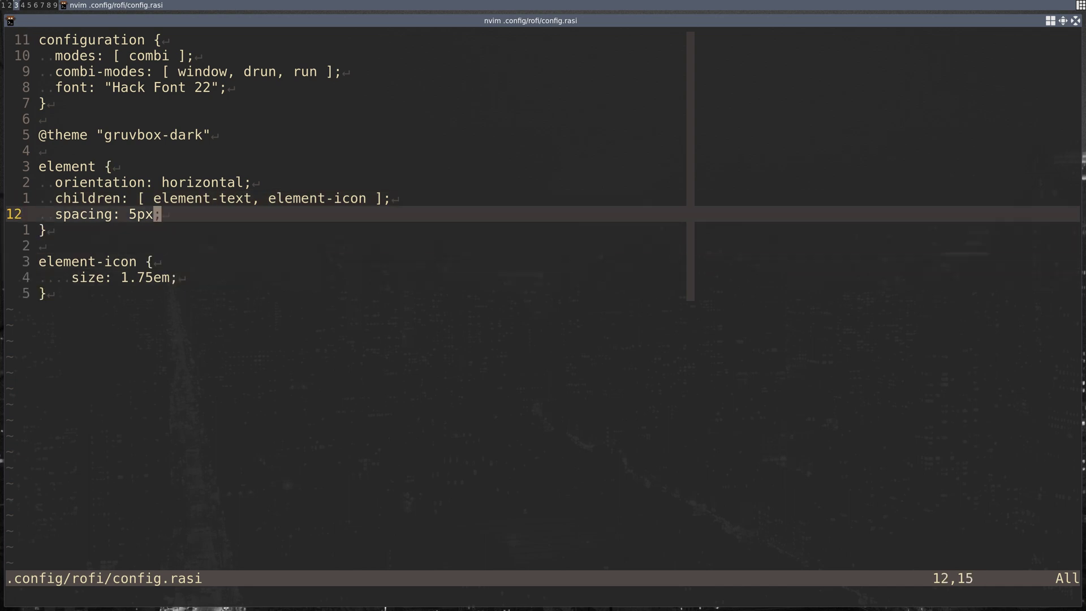
{"action": "key", "text": "k"}
{"action": "key", "text": "k"}
{"action": "key", "text": "k"}
{"action": "key", "text": "k"}
{"action": "key", "text": "k"}
{"action": "key", "text": "k"}
{"action": "key", "text": "k"}
{"action": "key", "text": "k"}
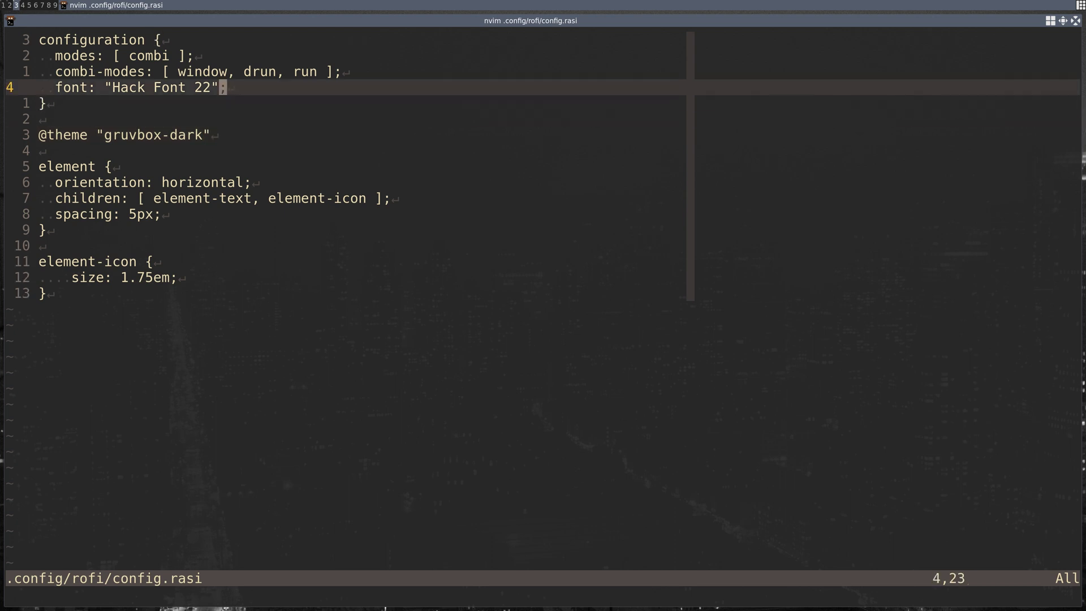
{"action": "key", "text": "shift+v"}
{"action": "key", "text": "Escape"}
{"action": "key", "text": "j"}
{"action": "key", "text": "j"}
{"action": "key", "text": "j"}
{"action": "key", "text": "shift+v"}
{"action": "key", "text": "Escape"}
{"action": "key", "text": "j"}
{"action": "left_click", "coordinate": [281, 198]}
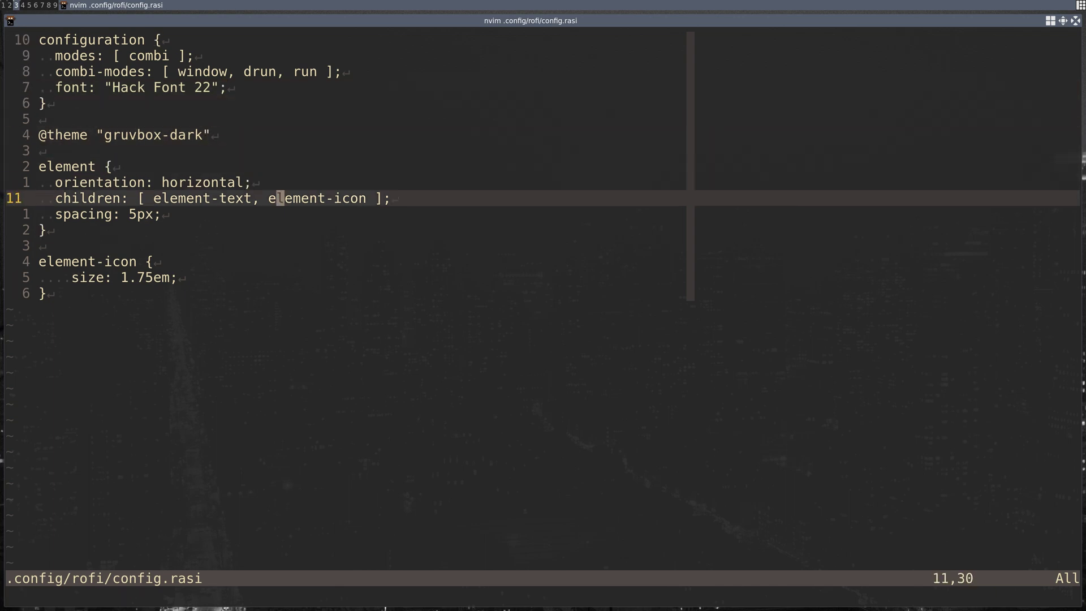
{"action": "key", "text": "shift+v"}
{"action": "key", "text": "Escape"}
{"action": "key", "text": "j"}
{"action": "key", "text": "j"}
{"action": "key", "text": "j"}
{"action": "key", "text": "j"}
{"action": "key", "text": "j"}
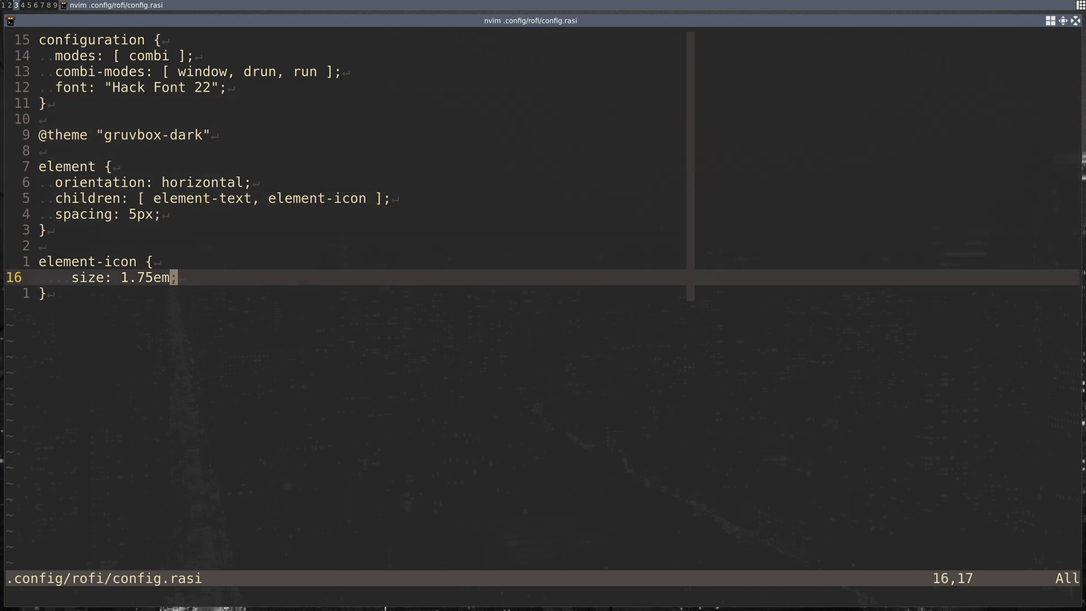
{"action": "key", "text": "j"}
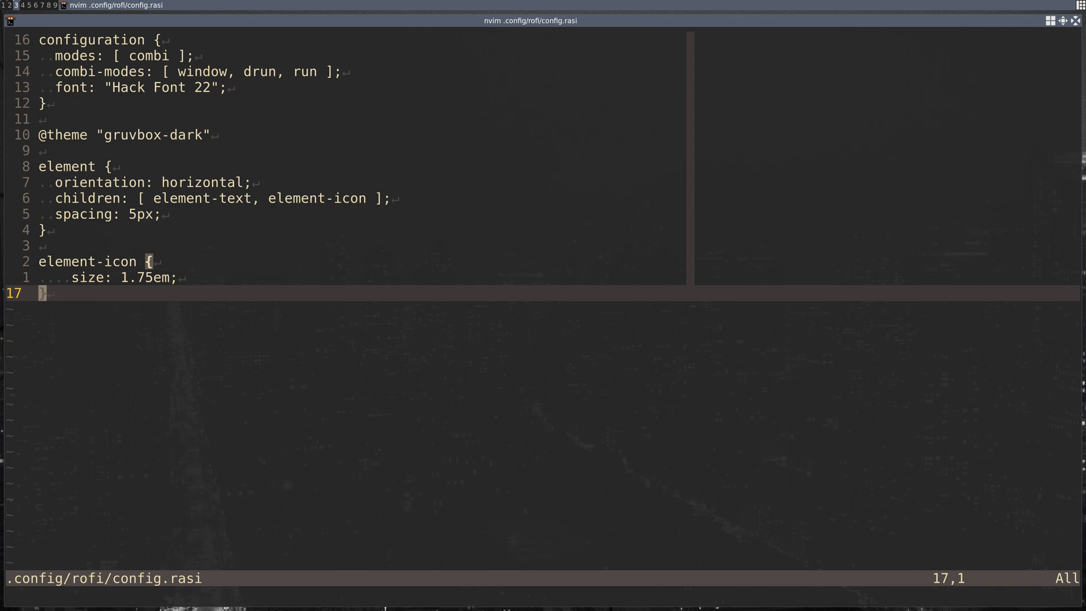
Step: Save config.rasi and quit Neovim with :wq, returning to the shell prompt
{"action": "key", "text": "colon"}
{"action": "type", "text": "wq"}
{"action": "key", "text": "Return"}
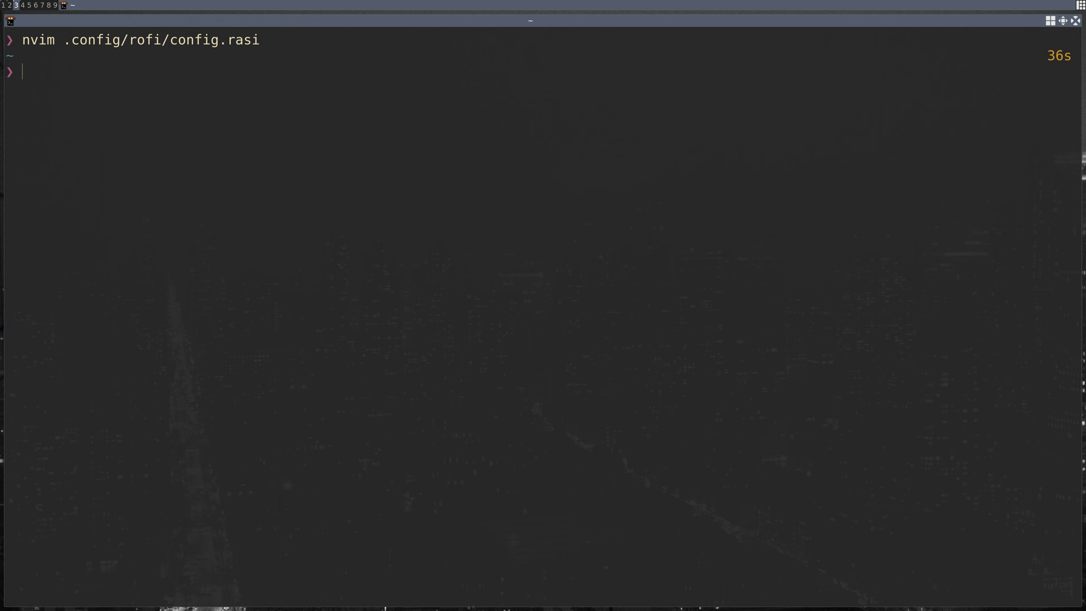
{"action": "key", "text": "super+r"}
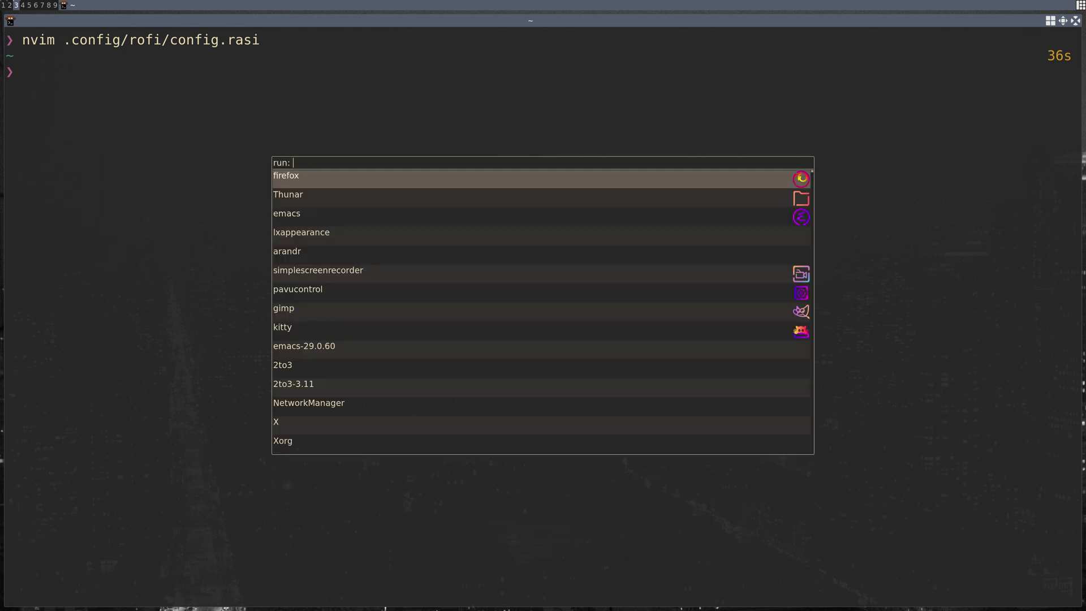
{"action": "key", "text": "Down"}
{"action": "key", "text": "Down"}
{"action": "key", "text": "Return"}
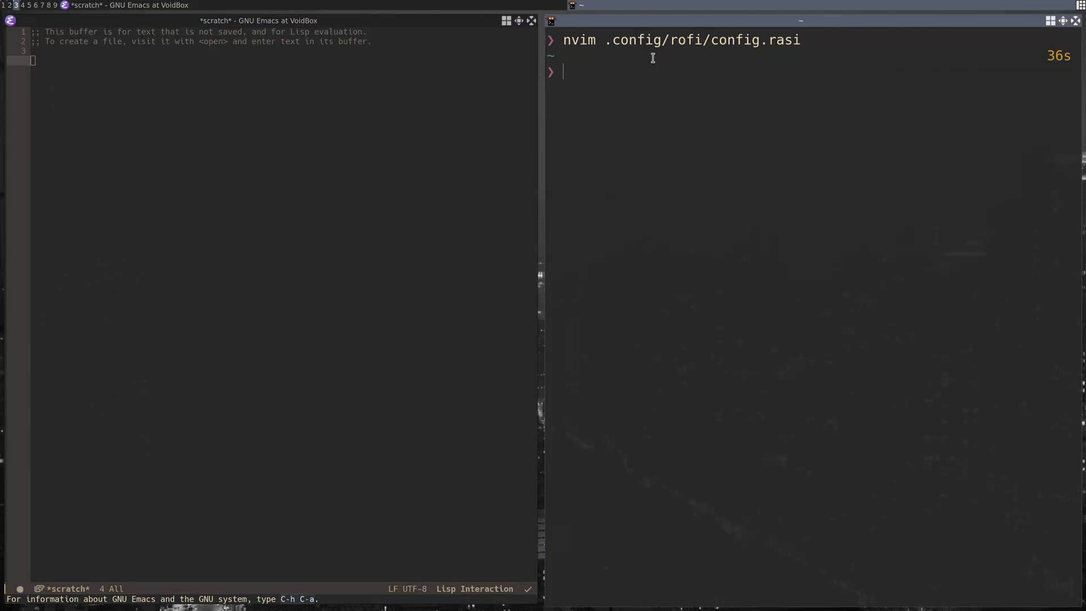
{"action": "key", "text": "super+Return"}
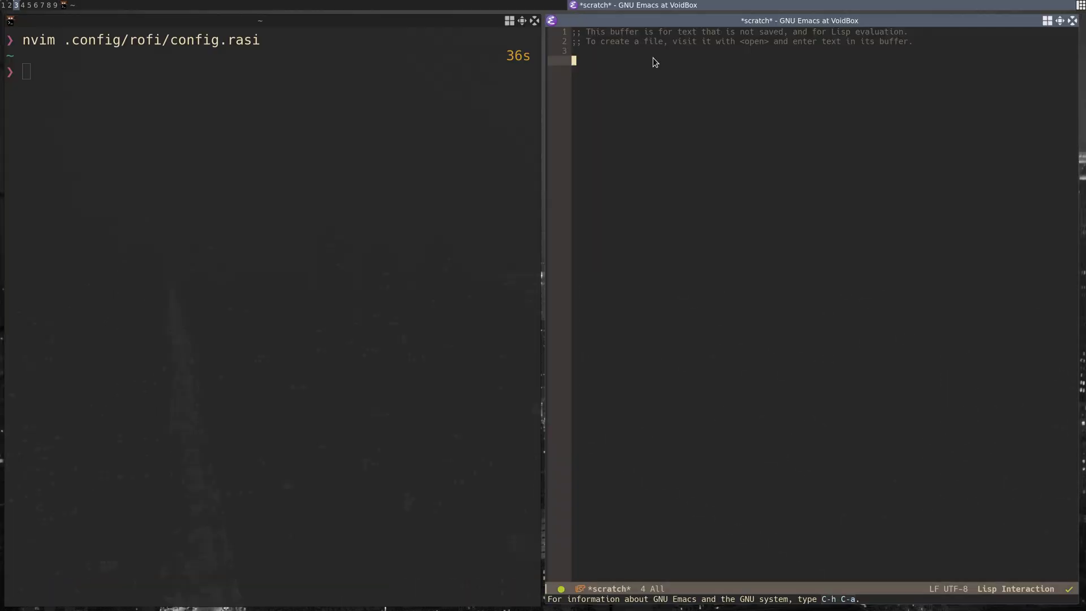
{"action": "key", "text": "super+Return"}
{"action": "key", "text": "super+Return"}
{"action": "key", "text": "super+Return"}
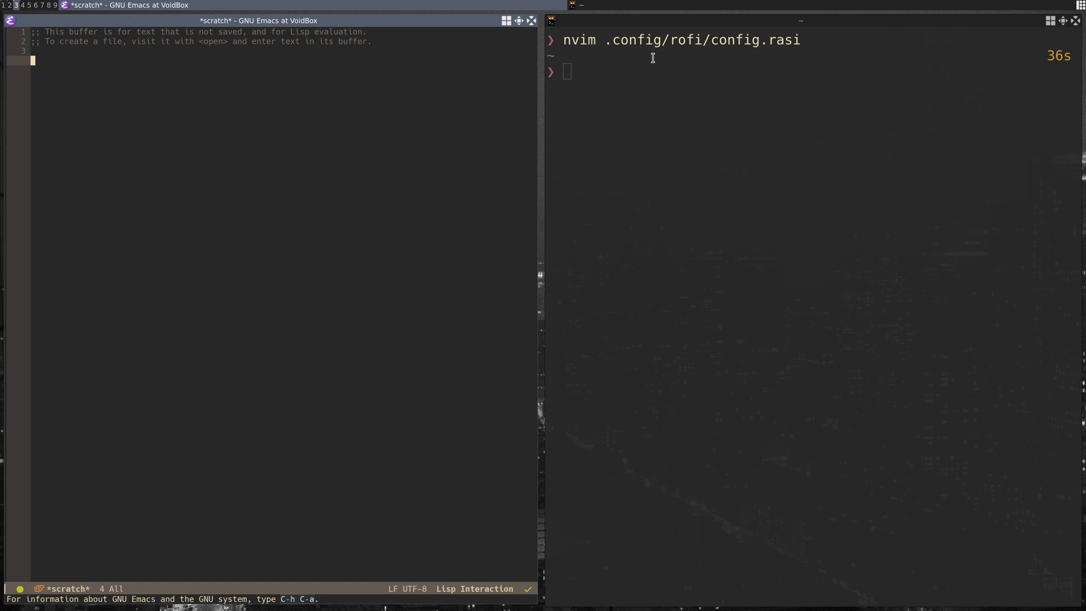
{"action": "key", "text": "super+shift+c"}
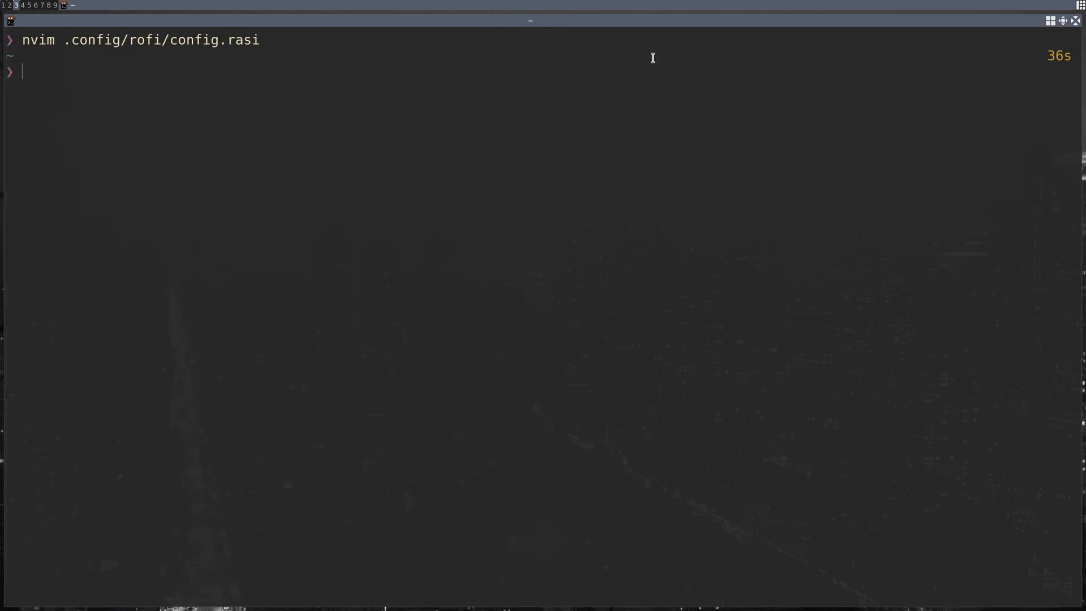
{"action": "type", "text": "nvim .zi"}
{"action": "key", "text": "BackSpace"}
{"action": "key", "text": "BackSpace"}
{"action": "type", "text": "xinitrc"}
{"action": "key", "text": "Return"}
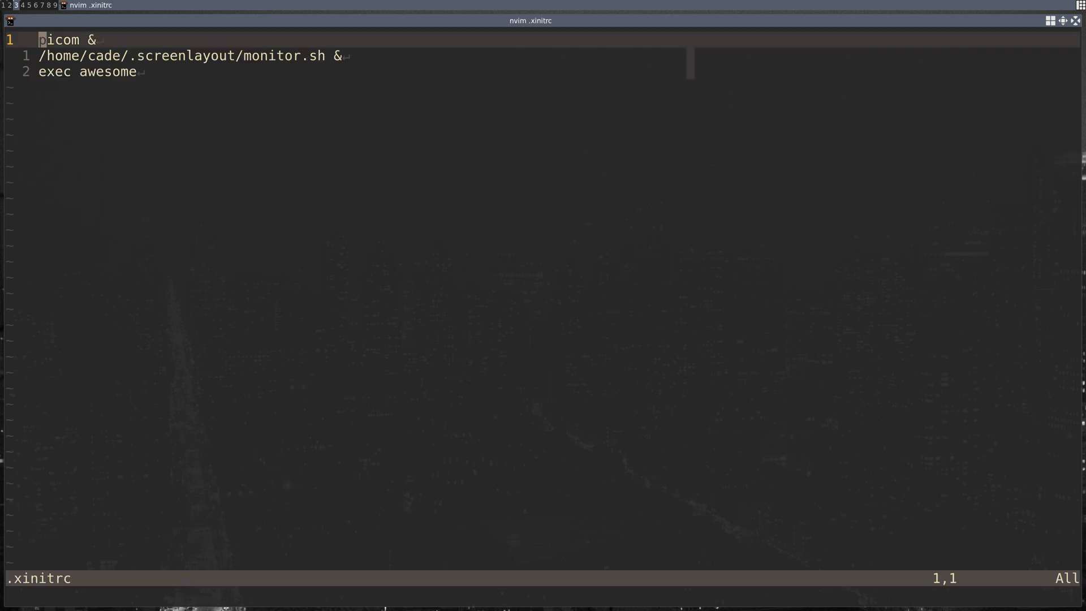
{"action": "key", "text": "j"}
{"action": "key", "text": "k"}
{"action": "key", "text": "l"}
{"action": "key", "text": "l"}
{"action": "key", "text": "w"}
{"action": "key", "text": "j"}
{"action": "key", "text": "j"}
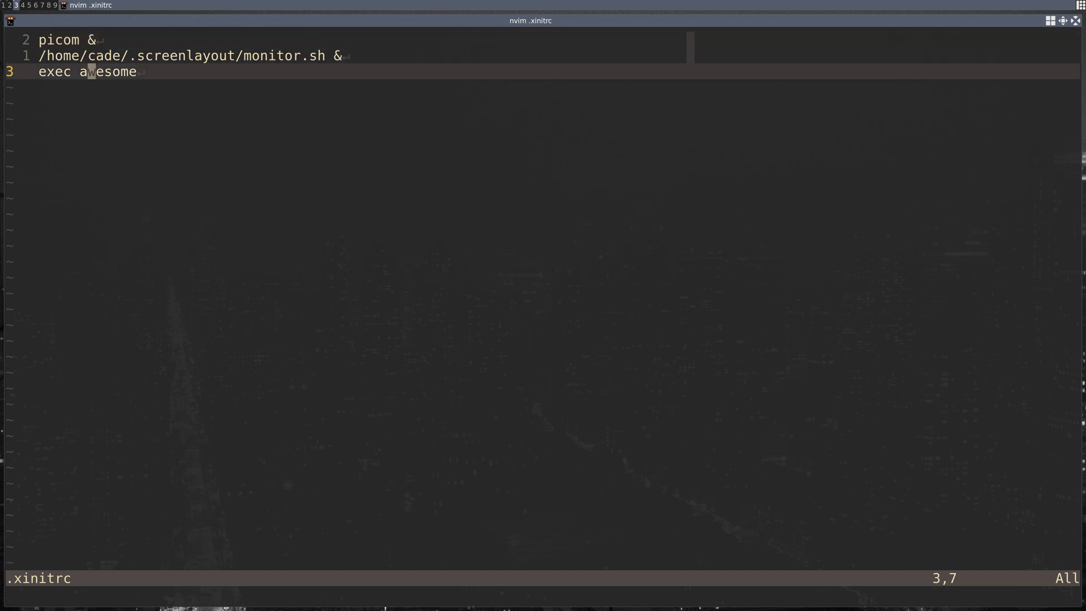
{"action": "key", "text": "k"}
{"action": "key", "text": "k"}
{"action": "key", "text": "j"}
{"action": "key", "text": "j"}
{"action": "key", "text": "h"}
{"action": "key", "text": "h"}
{"action": "key", "text": "k"}
{"action": "key", "text": "k"}
{"action": "key", "text": "w"}
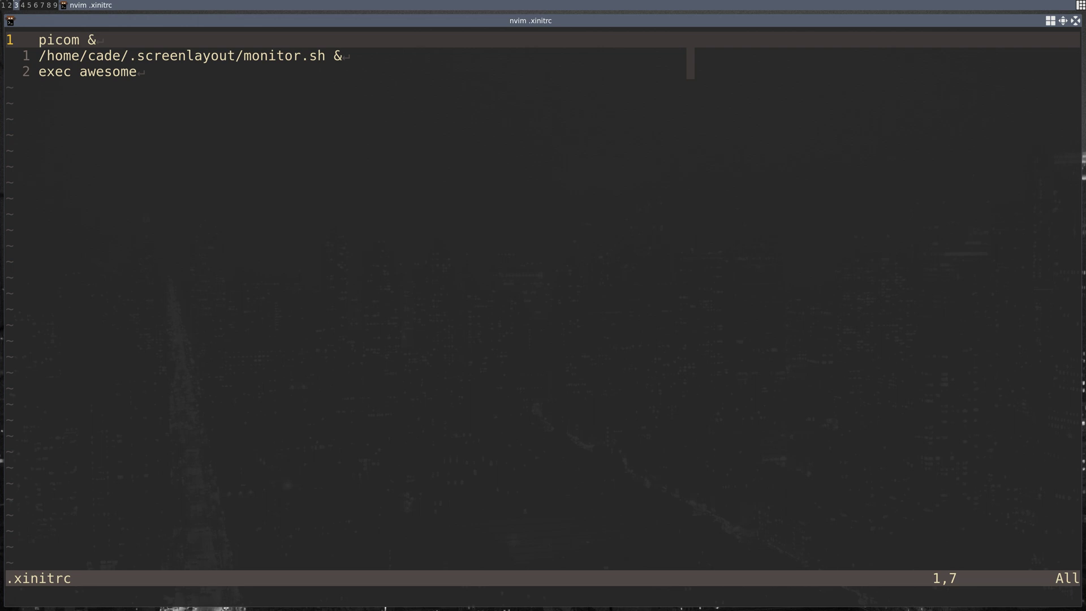
{"action": "key", "text": "j"}
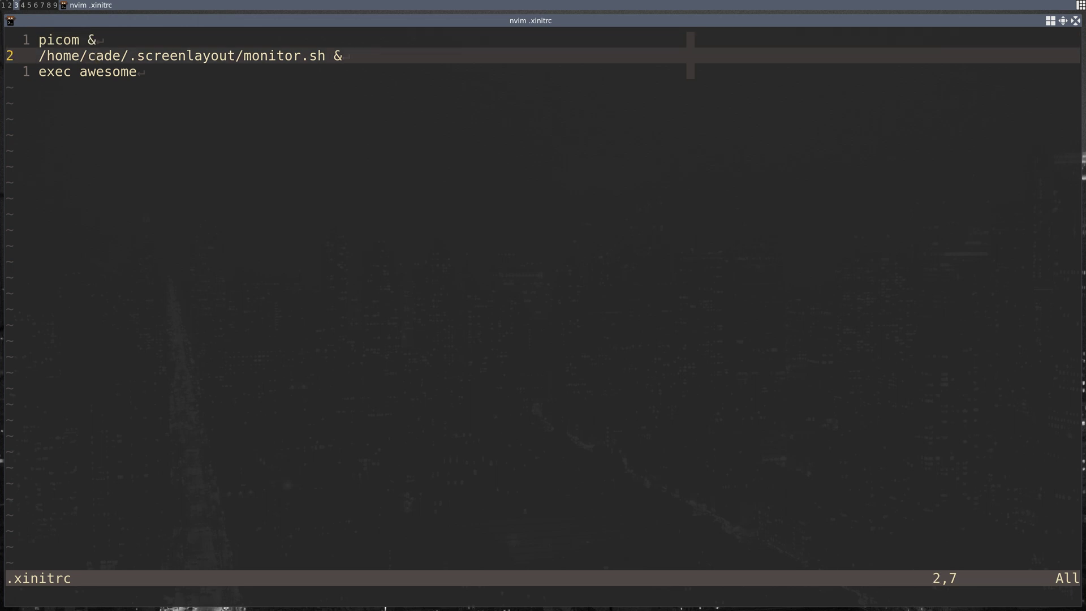
{"action": "key", "text": "l"}
{"action": "key", "text": "l"}
{"action": "key", "text": "l"}
{"action": "key", "text": "l"}
{"action": "key", "text": "l"}
{"action": "key", "text": "l"}
{"action": "key", "text": "l"}
{"action": "key", "text": "l"}
{"action": "key", "text": "l"}
{"action": "key", "text": "l"}
{"action": "key", "text": "l"}
{"action": "key", "text": "l"}
{"action": "key", "text": "l"}
{"action": "key", "text": "l"}
{"action": "key", "text": "l"}
{"action": "key", "text": "l"}
{"action": "key", "text": "l"}
{"action": "key", "text": "l"}
{"action": "key", "text": "l"}
{"action": "key", "text": "l"}
{"action": "key", "text": "j"}
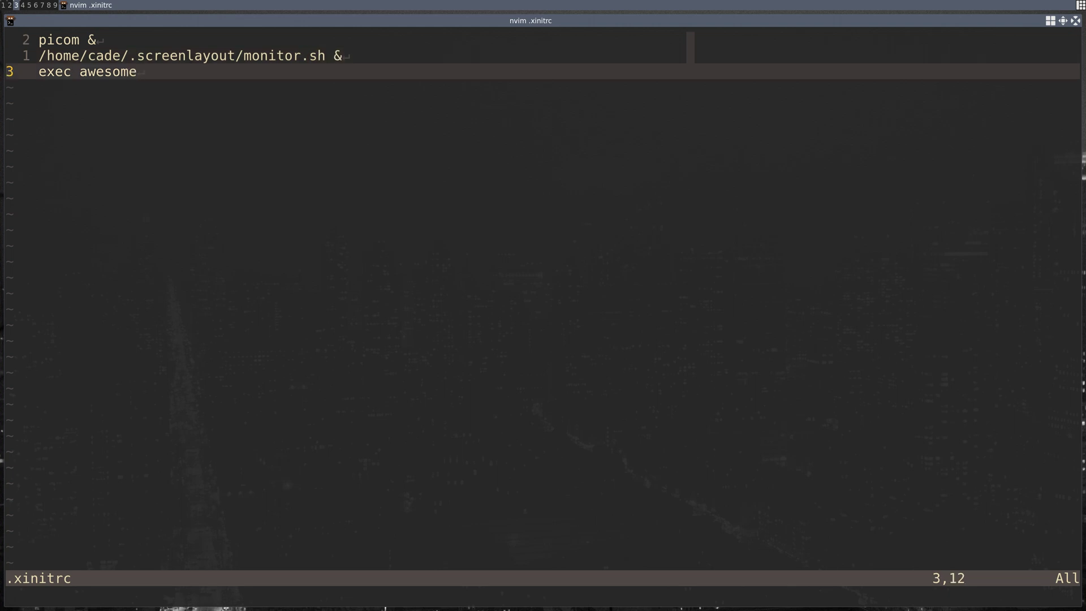
{"action": "type", "text": ":q"}
{"action": "key", "text": "Return"}
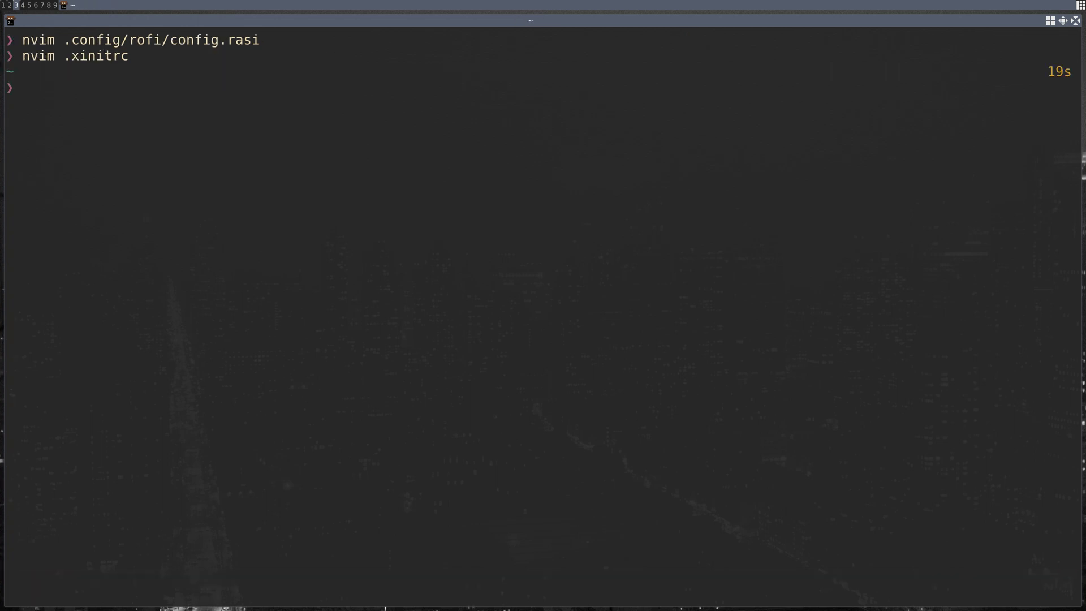